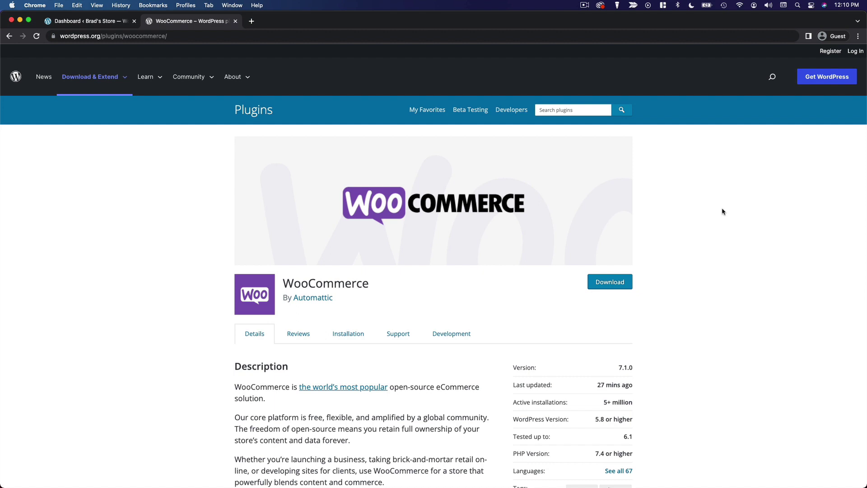
# Search the site's available plugins for "woocommerce", then install and activate the WooCommerce plugin by Automattic
pyautogui.click(100, 22)
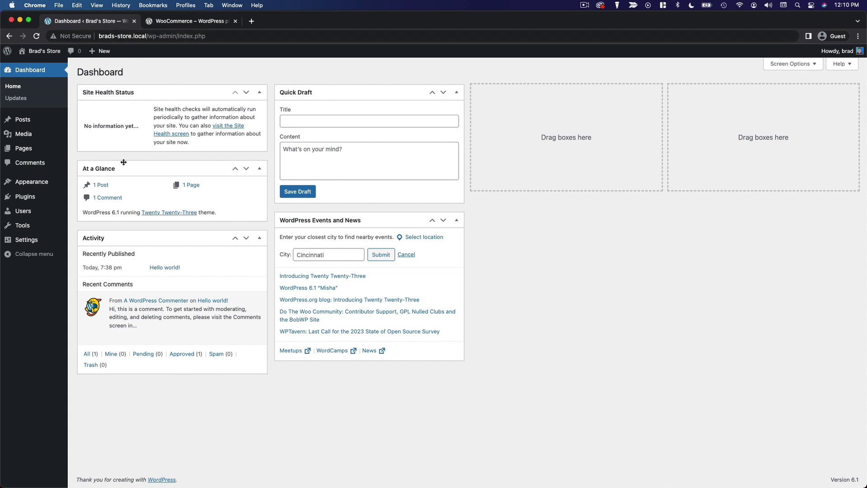
pyautogui.moveTo(40, 200)
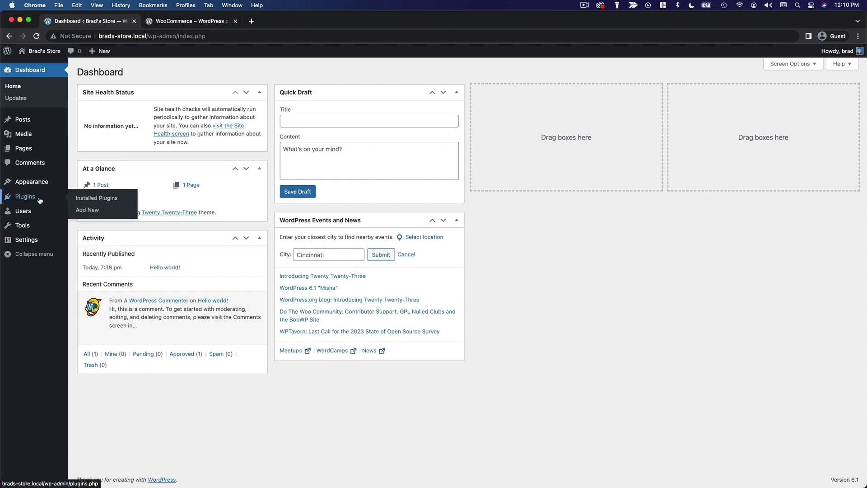
pyautogui.click(100, 211)
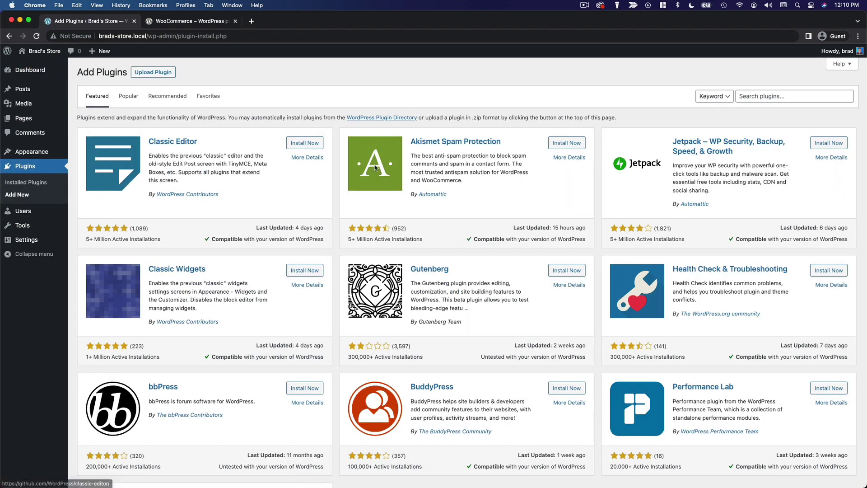
pyautogui.click(794, 97)
pyautogui.write('woocommerce')
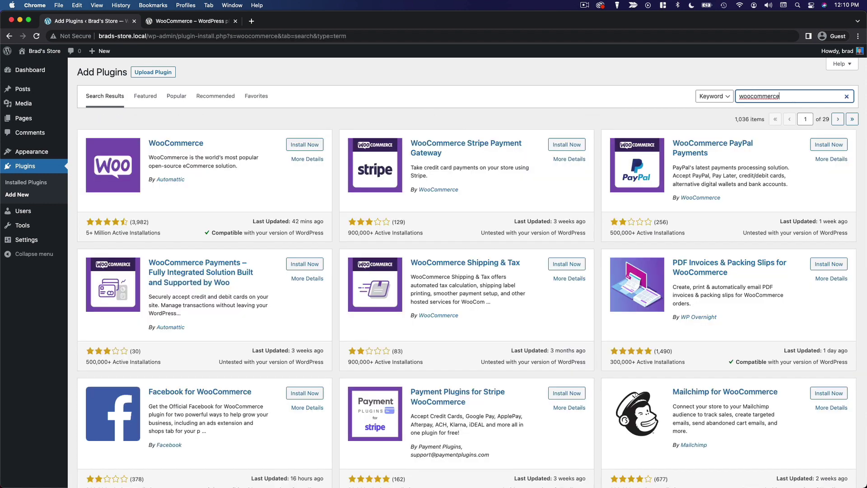
pyautogui.click(267, 191)
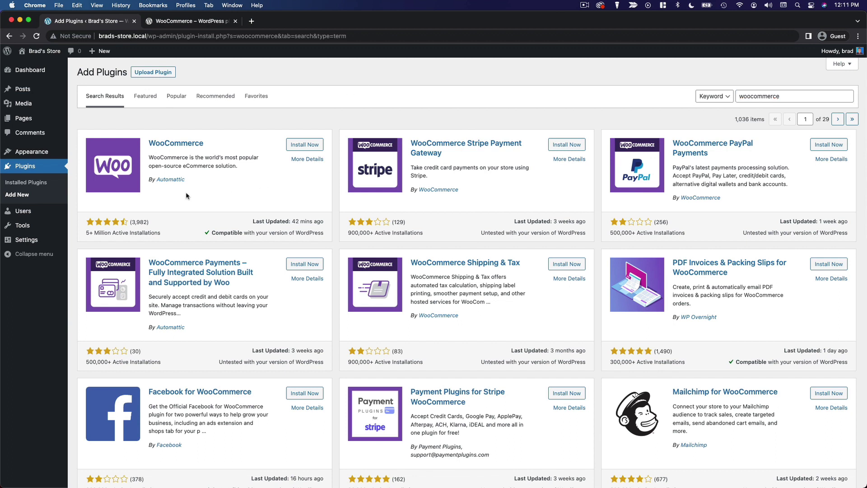
pyautogui.click(307, 145)
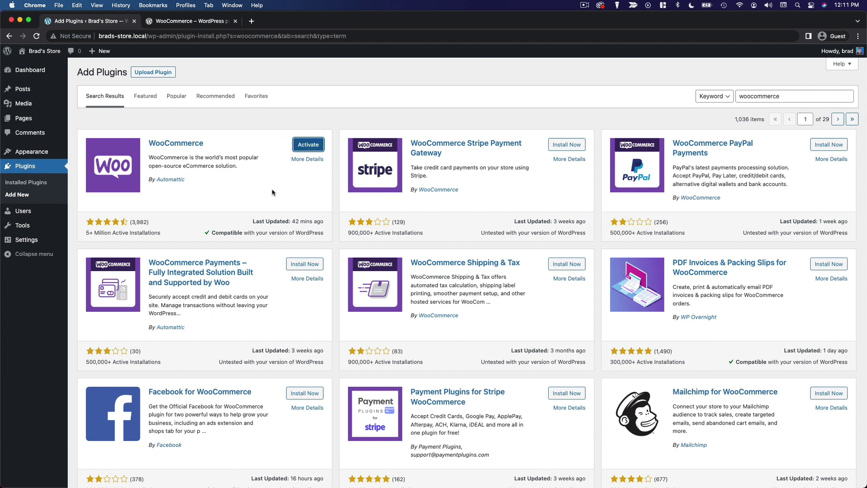
pyautogui.click(321, 145)
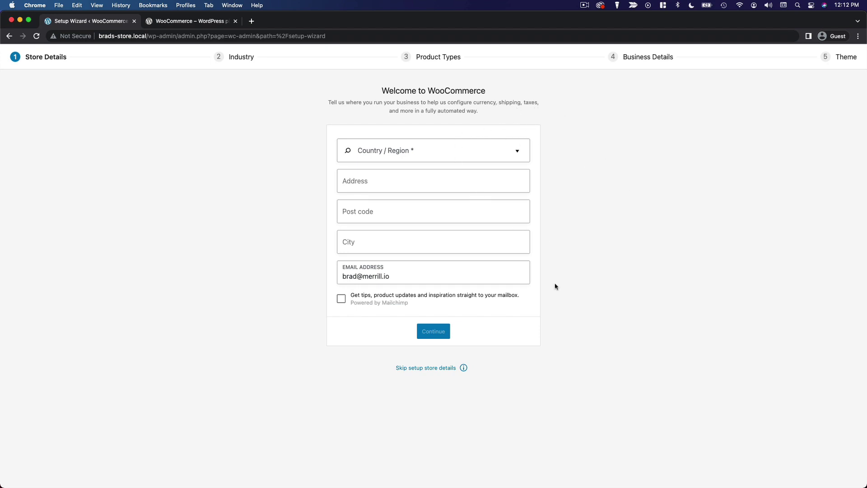
# Set the store's country and region to United States (US) — California, continue, and decline usage tracking
pyautogui.click(517, 150)
pyautogui.write('united states cal')
pyautogui.press('Return')
pyautogui.click(424, 335)
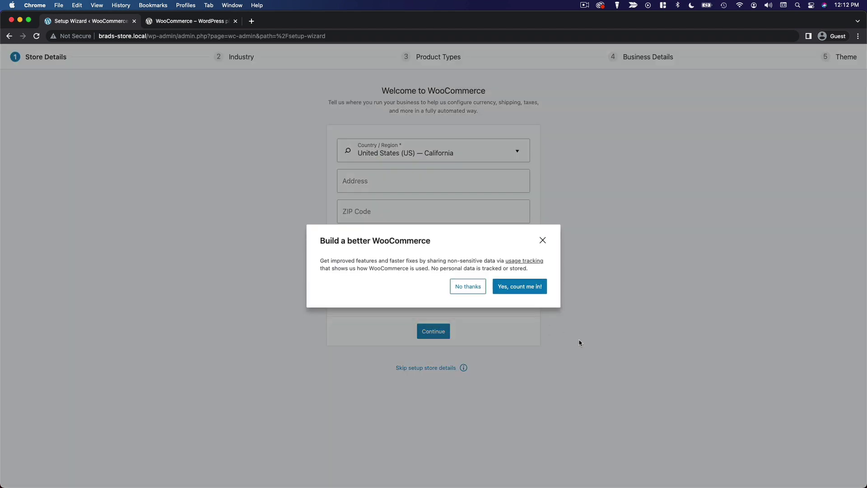
pyautogui.click(468, 289)
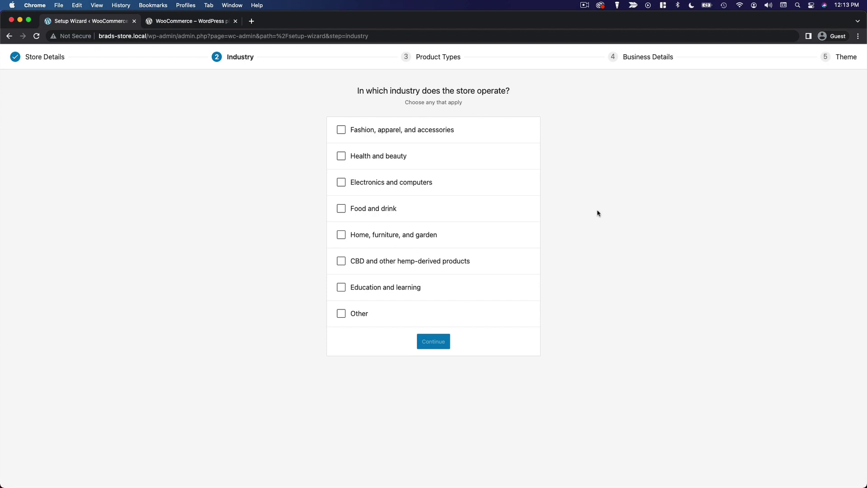
# Choose Electronics and computers as the store's industry and continue with Physical products as the product type
pyautogui.click(341, 182)
pyautogui.click(434, 342)
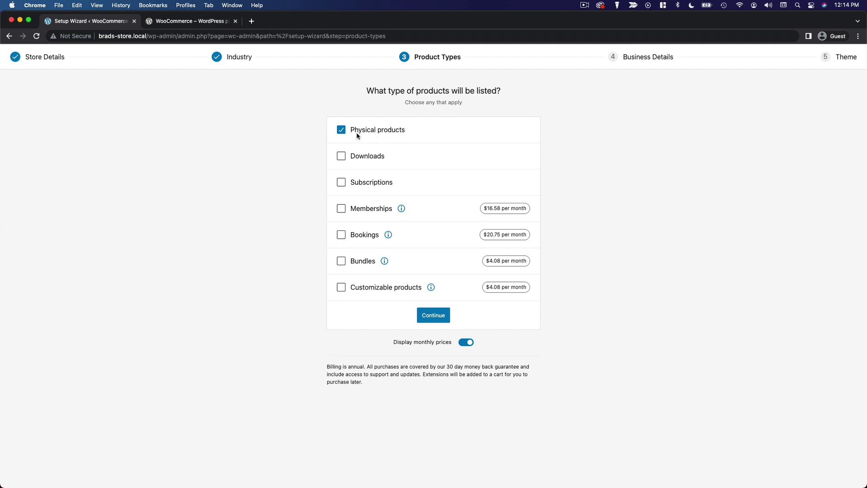
pyautogui.click(434, 316)
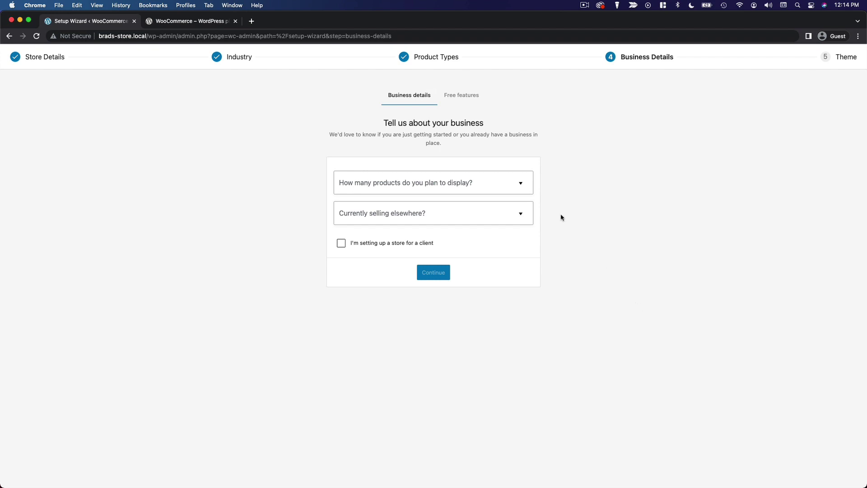
# Fill in the business details with 1 - 10 products and No for currently selling elsewhere, and continue
pyautogui.click(470, 183)
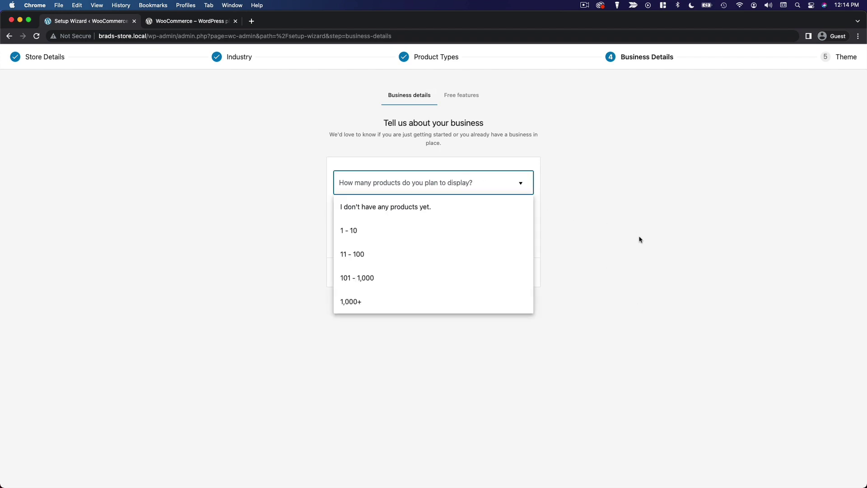
pyautogui.click(455, 232)
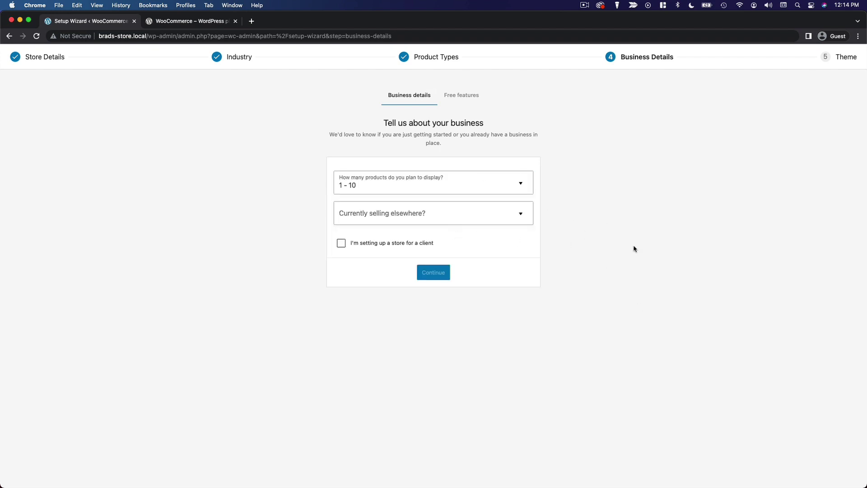
pyautogui.click(520, 213)
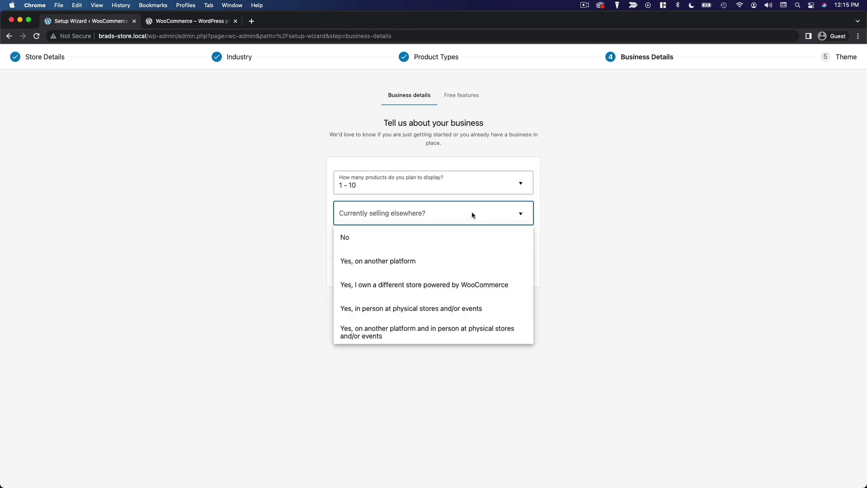
pyautogui.press('Down')
pyautogui.press('Down')
pyautogui.press('Down')
pyautogui.press('Down')
pyautogui.click(397, 239)
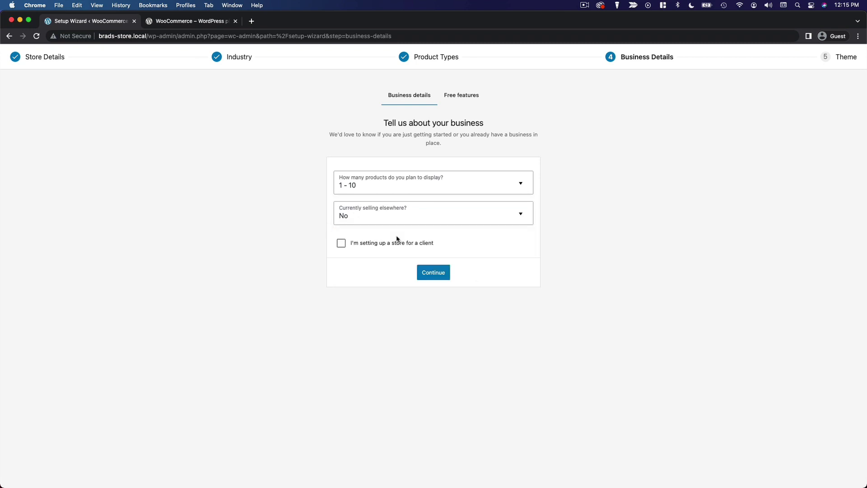
pyautogui.click(445, 273)
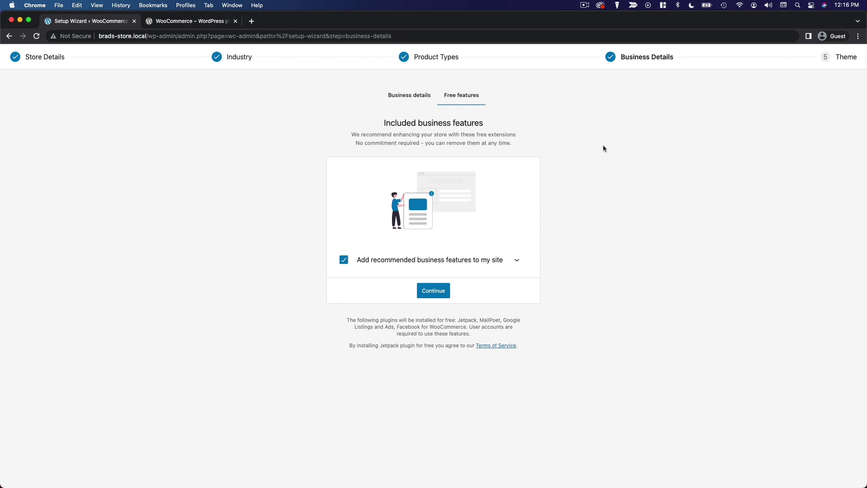
# Exclude Jetpack, MailPoet, Google Listings and Ads, and Facebook for WooCommerce from the recommended business features, and continue
pyautogui.click(518, 262)
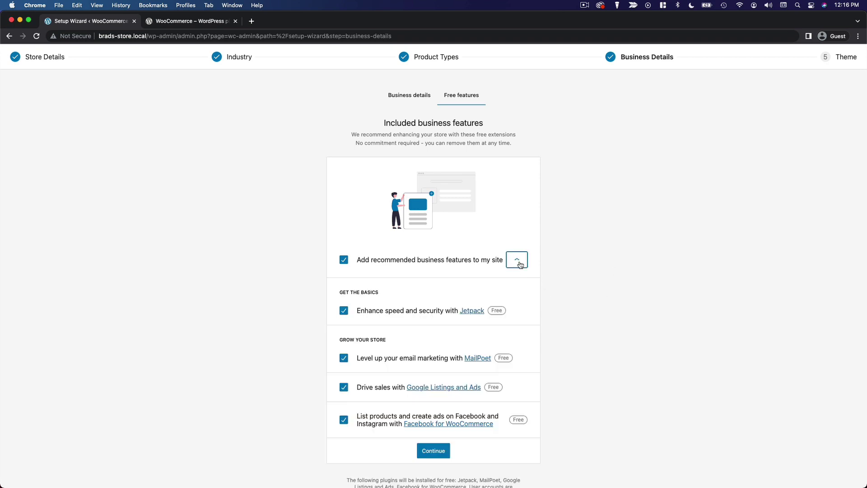
pyautogui.scroll(-2, 645, 298)
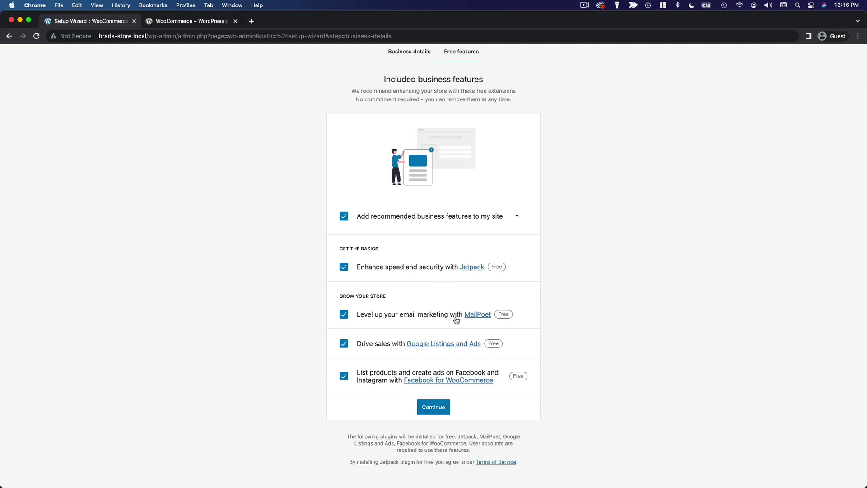
pyautogui.click(344, 267)
pyautogui.click(344, 327)
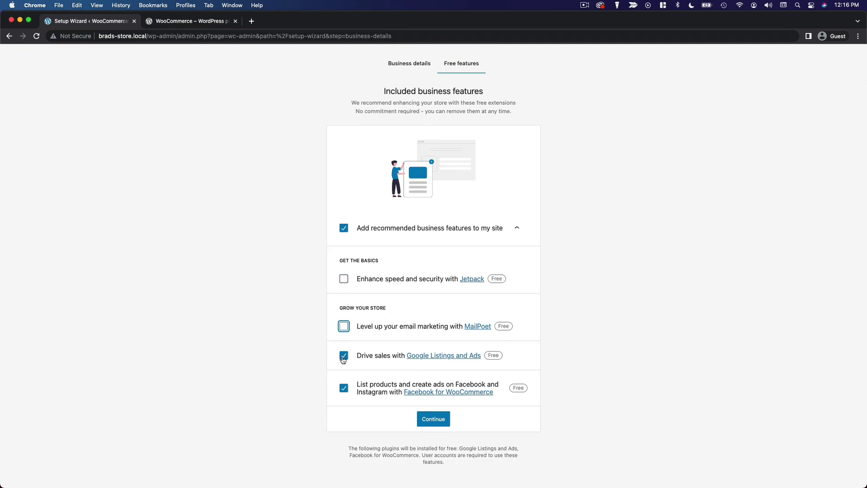
pyautogui.click(343, 362)
pyautogui.click(345, 394)
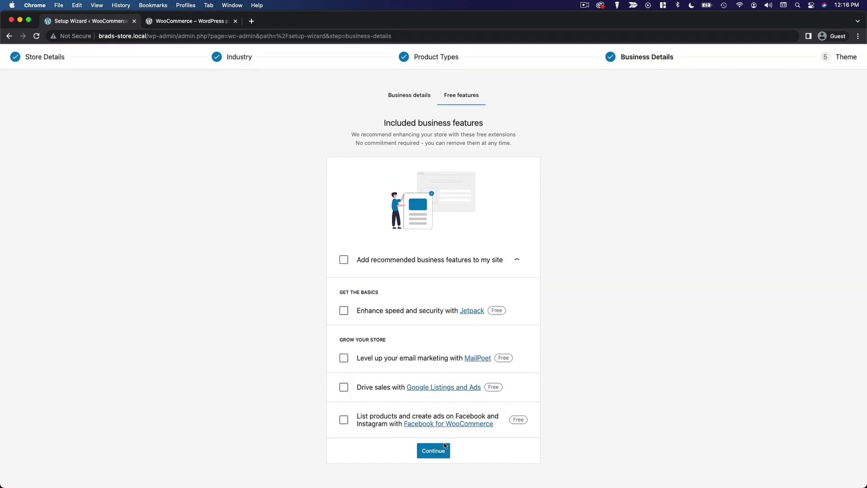
pyautogui.click(439, 450)
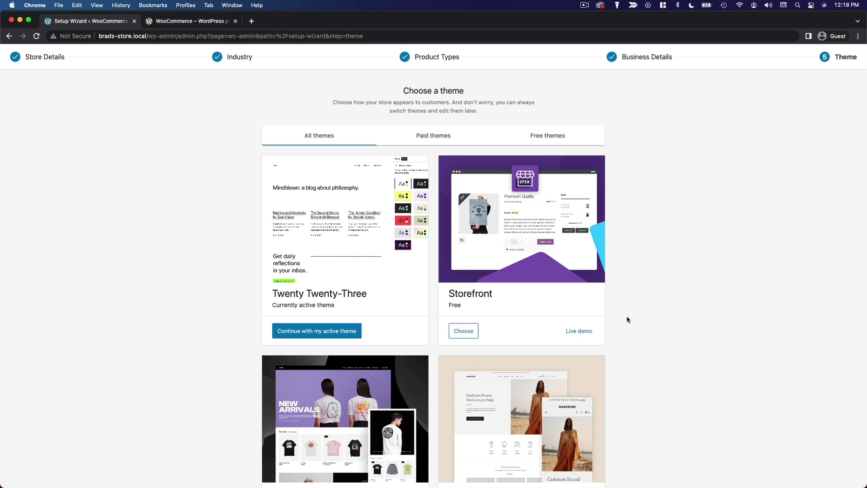
# Choose the installed Kadence theme from the free themes as the store's theme
pyautogui.click(542, 137)
pyautogui.scroll(-7, 690, 357)
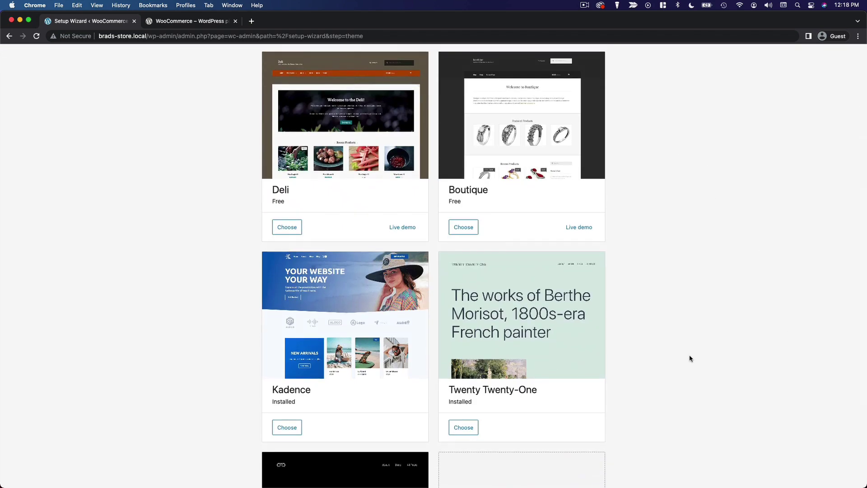
pyautogui.scroll(-4, 689, 358)
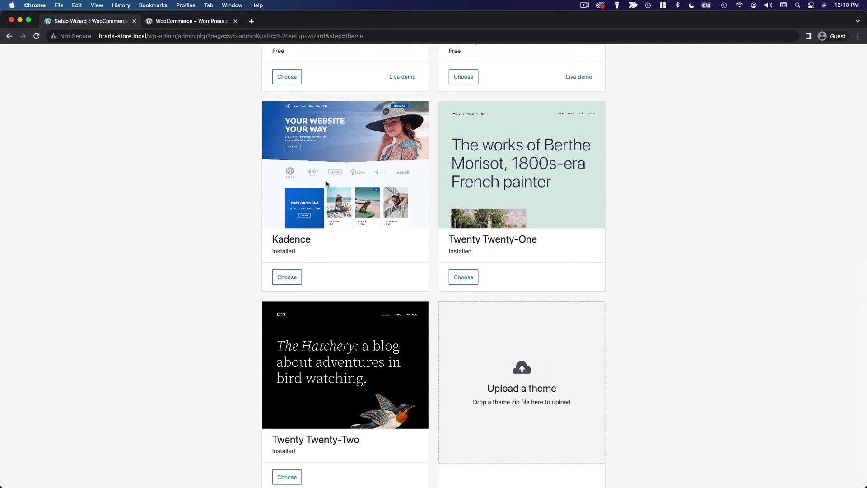
pyautogui.click(294, 279)
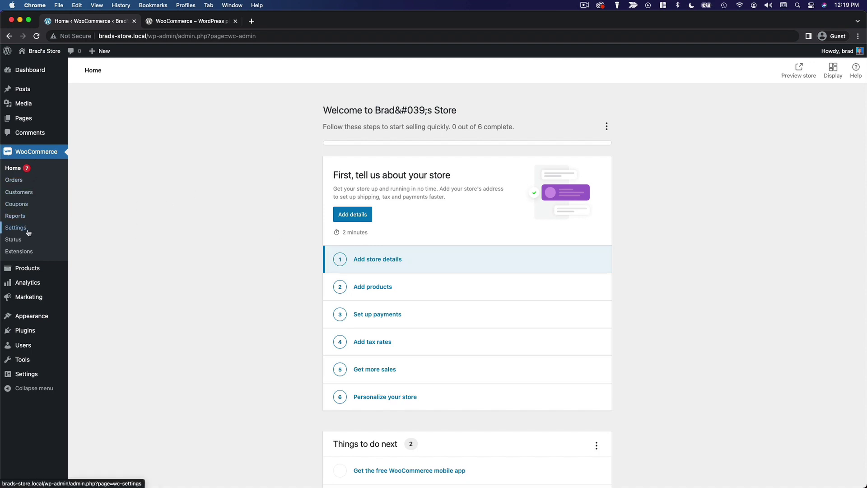
# Look over the new store admin sections and the WooCommerce home page's setup checklist and inbox
pyautogui.moveTo(32, 271)
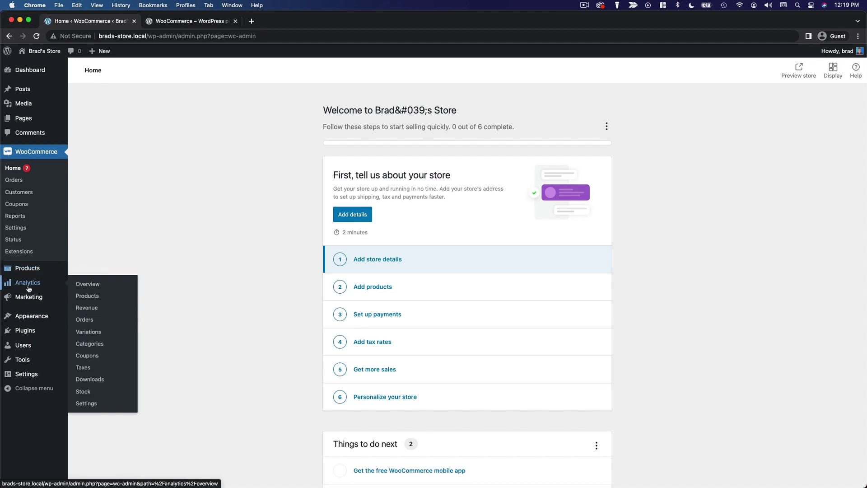
pyautogui.moveTo(31, 306)
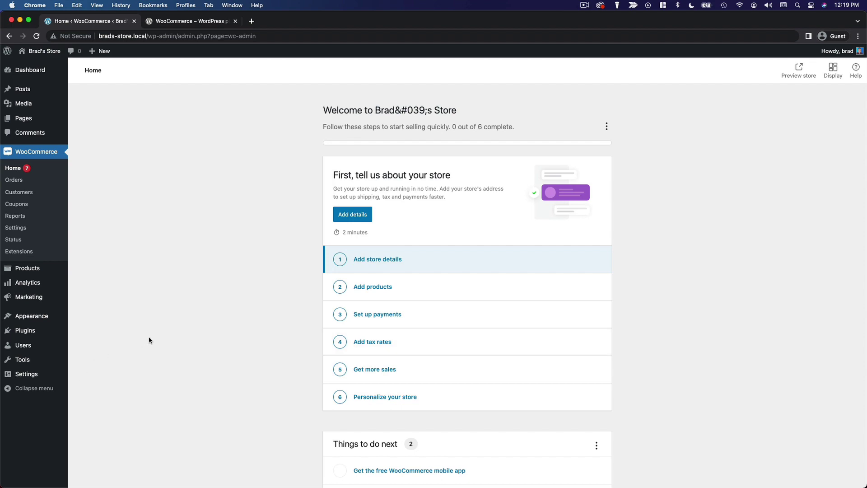
pyautogui.scroll(-5, 427, 323)
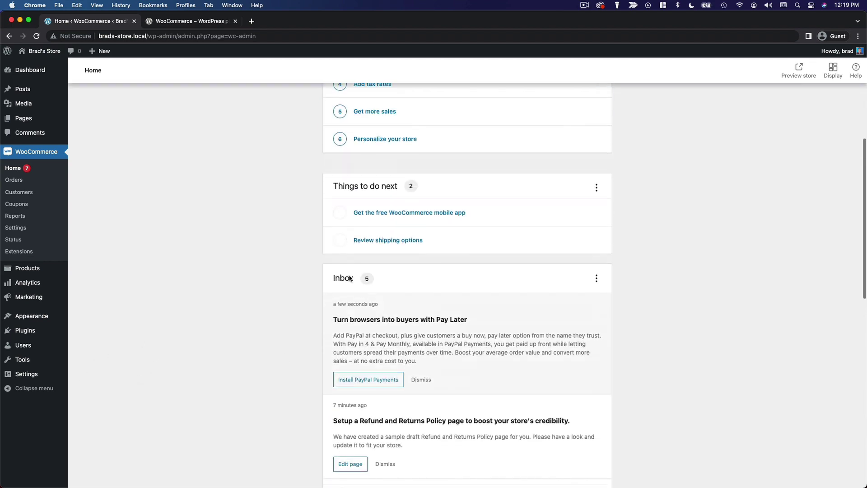
pyautogui.scroll(5, 161, 306)
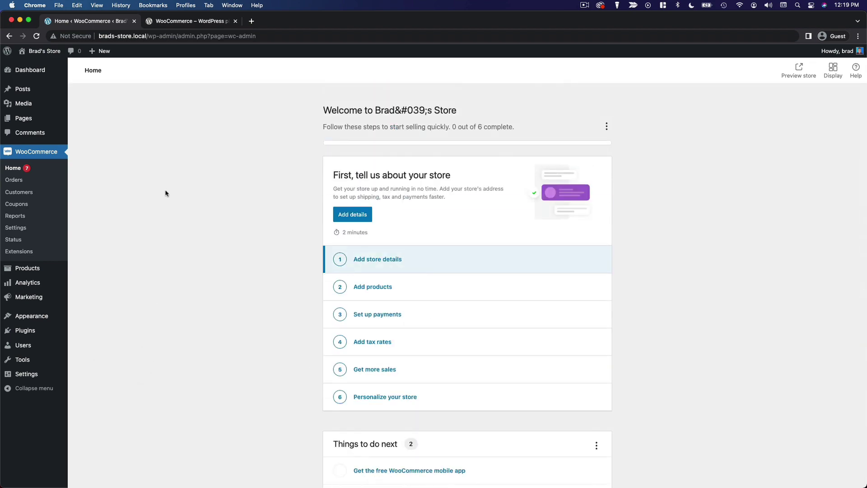
# View the WooCommerce Orders, Customers and Coupons pages one after another
pyautogui.click(13, 180)
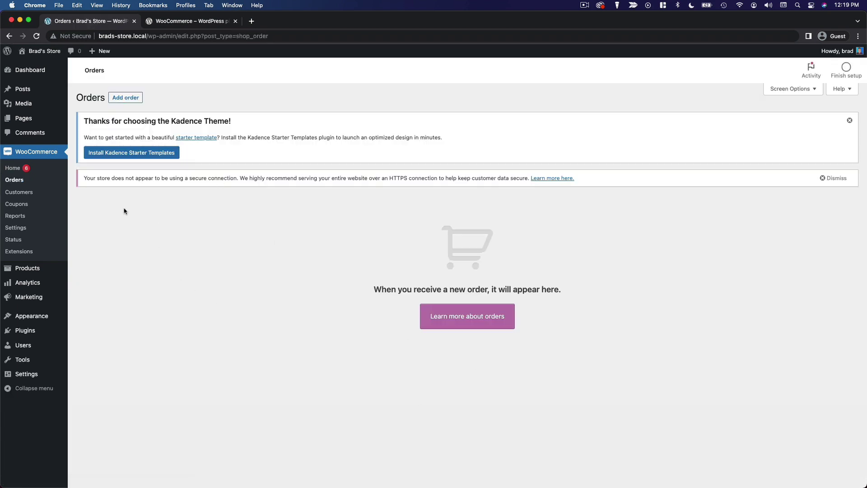
pyautogui.click(29, 193)
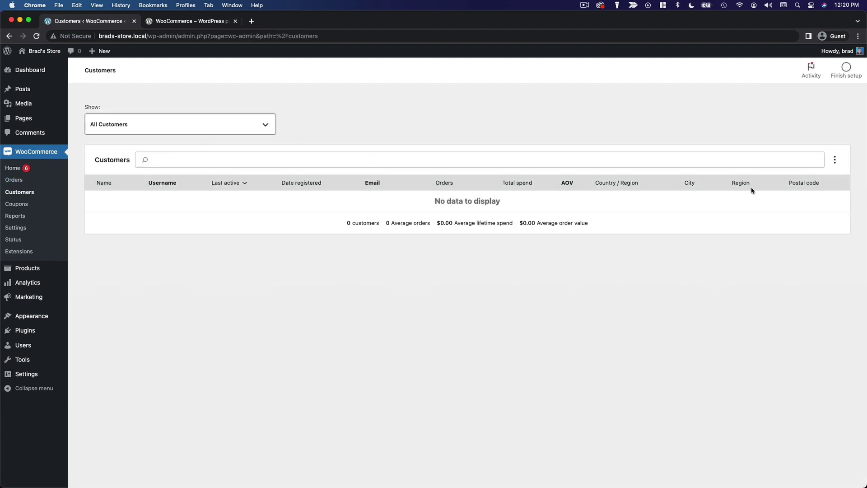
pyautogui.click(41, 207)
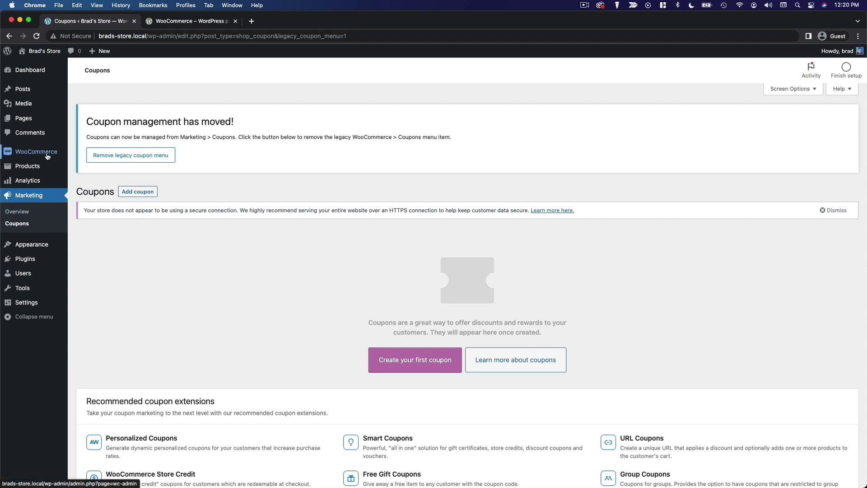
# Open the WooCommerce Reports and examine the sales by date report for the last 7 days
pyautogui.moveTo(45, 153)
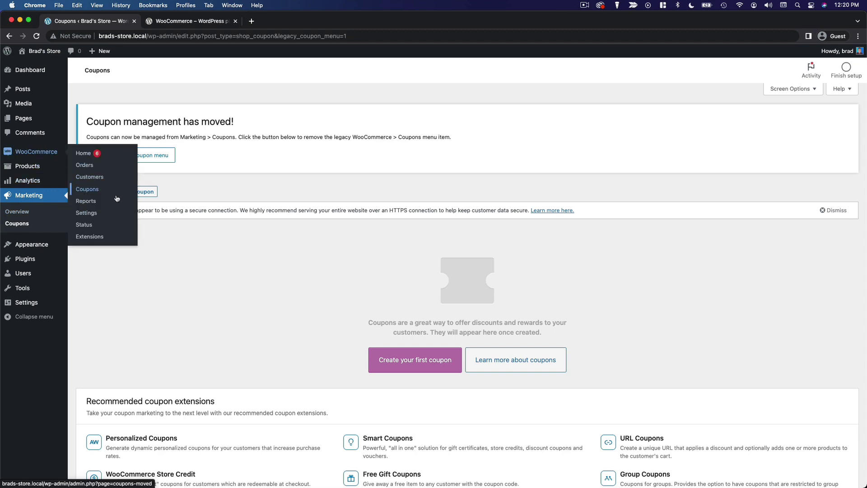
pyautogui.click(118, 198)
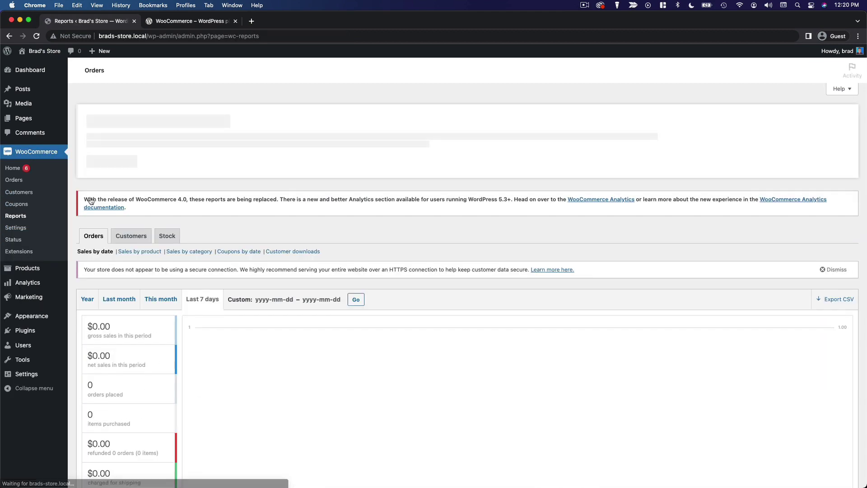
pyautogui.scroll(-4, 484, 342)
pyautogui.scroll(-1, 483, 342)
pyautogui.scroll(1, 311, 307)
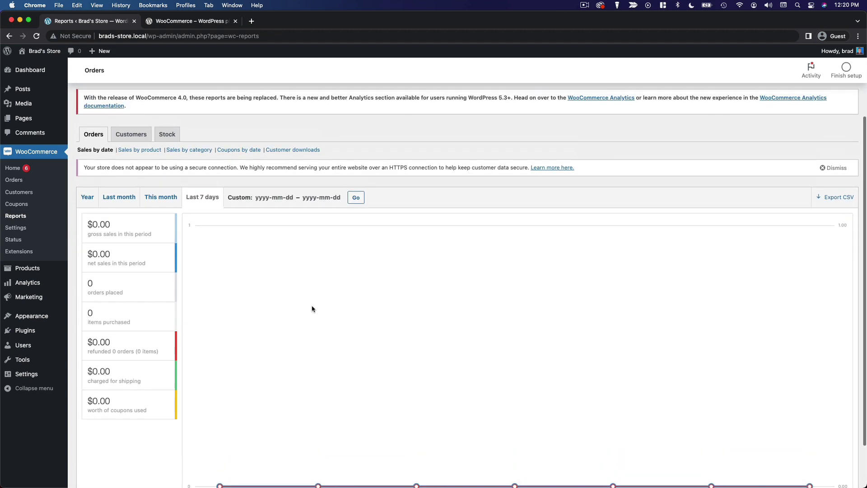
pyautogui.scroll(3, 311, 309)
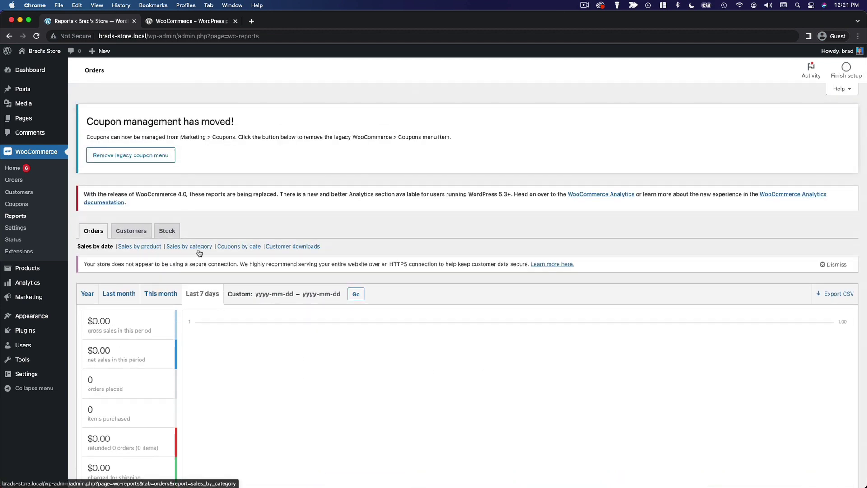
# View the customers report and the low in stock report in WooCommerce Reports
pyautogui.click(141, 236)
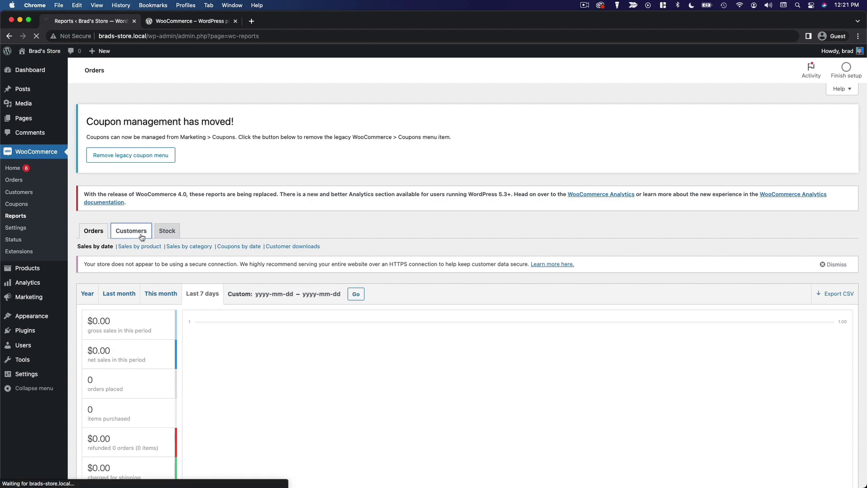
pyautogui.click(167, 230)
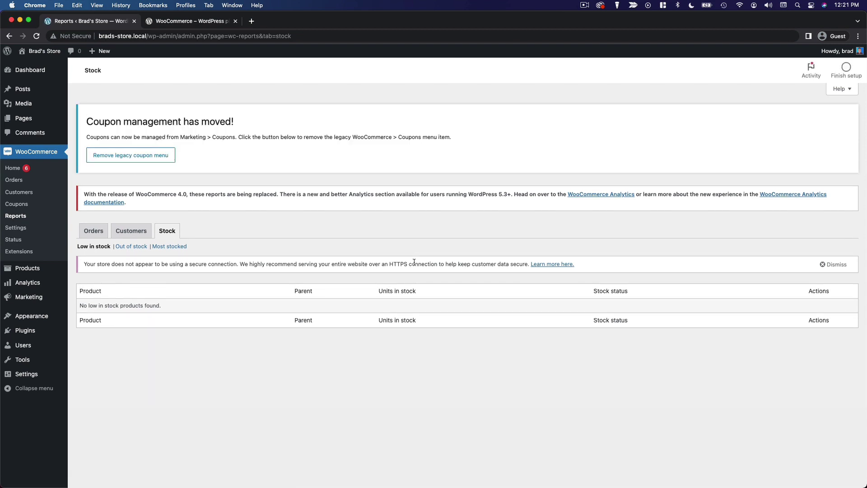
# Look through the General and Products sections of the WooCommerce settings
pyautogui.click(17, 227)
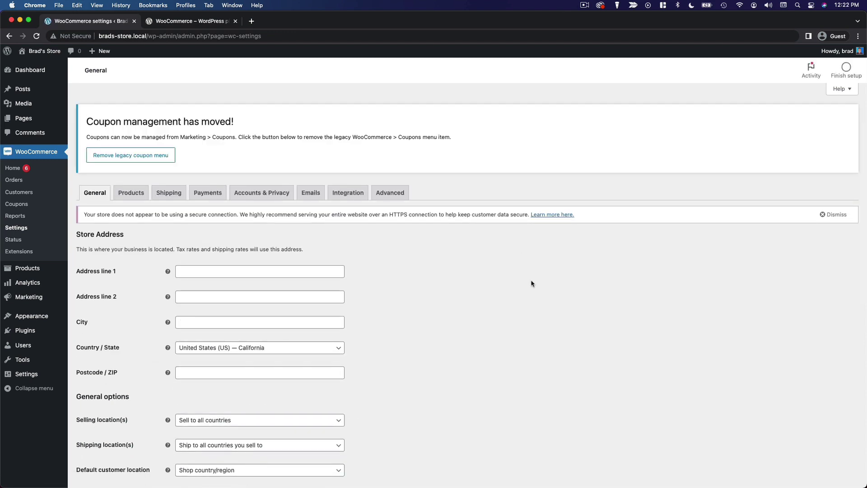
pyautogui.scroll(-10, 455, 285)
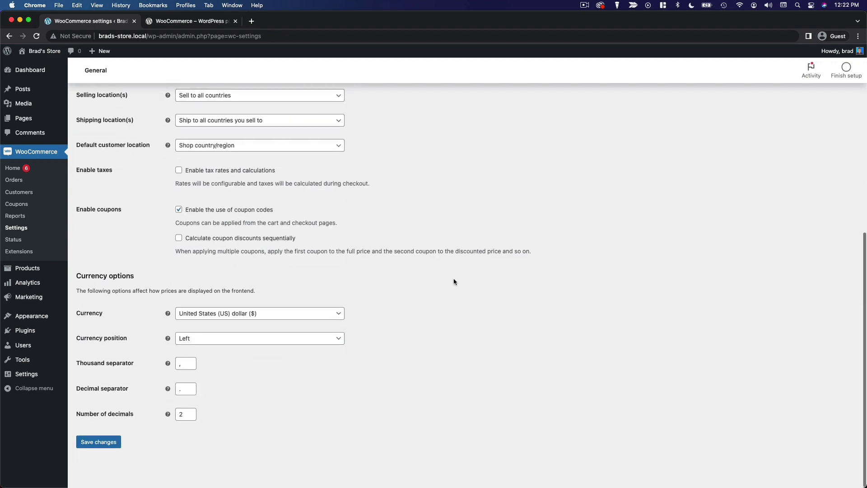
pyautogui.scroll(10, 355, 326)
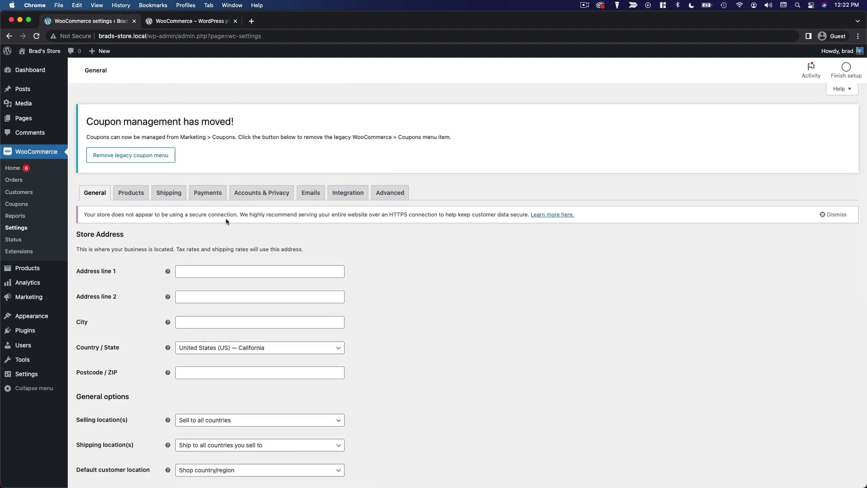
pyautogui.click(130, 193)
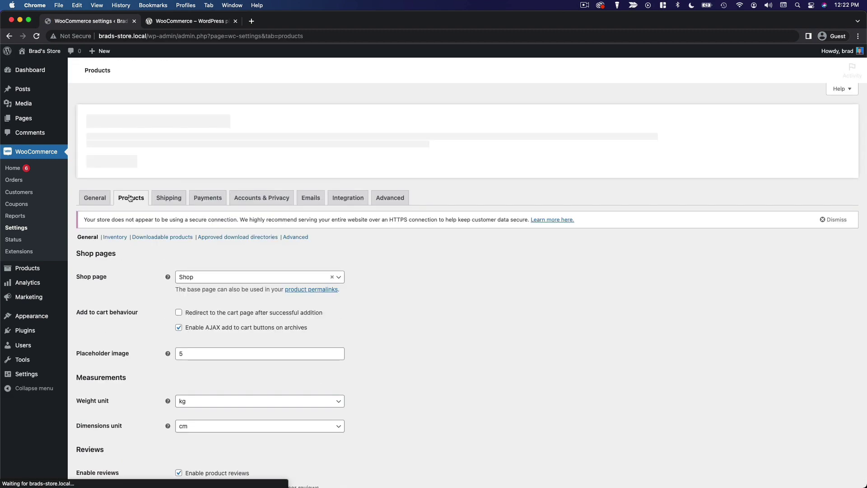
pyautogui.scroll(-3, 408, 300)
pyautogui.scroll(3, 408, 300)
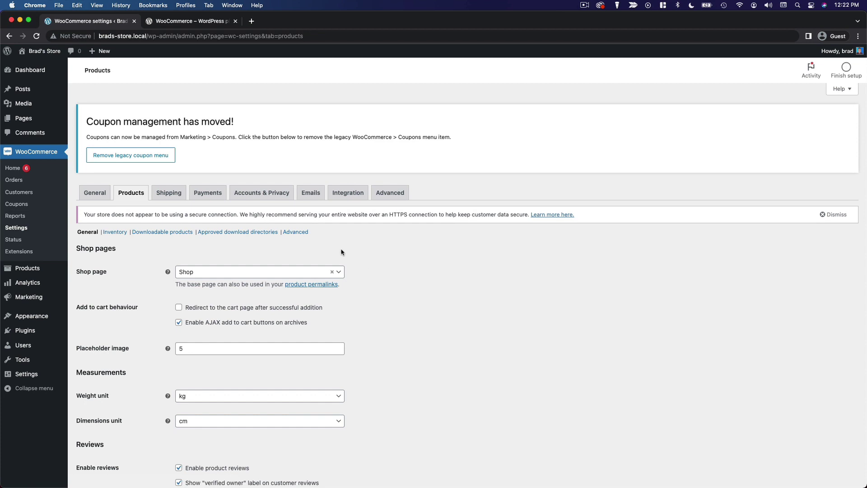
# View the shipping zones and the available payment methods in the WooCommerce settings
pyautogui.click(169, 193)
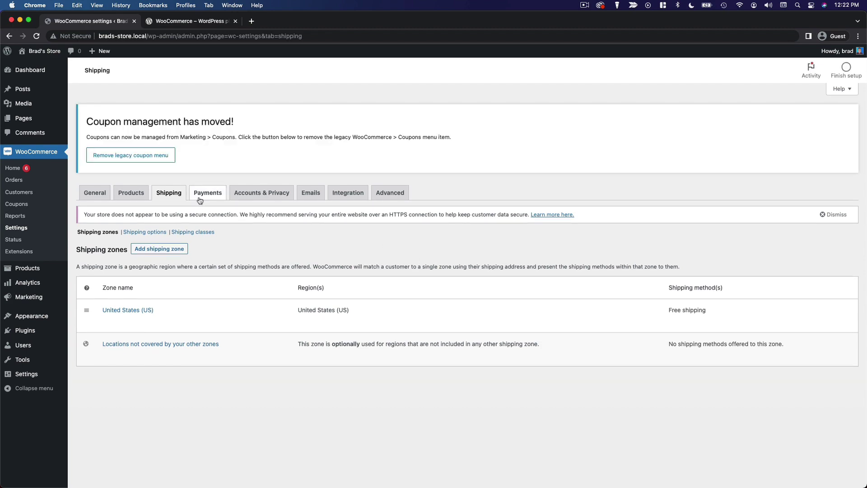
pyautogui.click(199, 197)
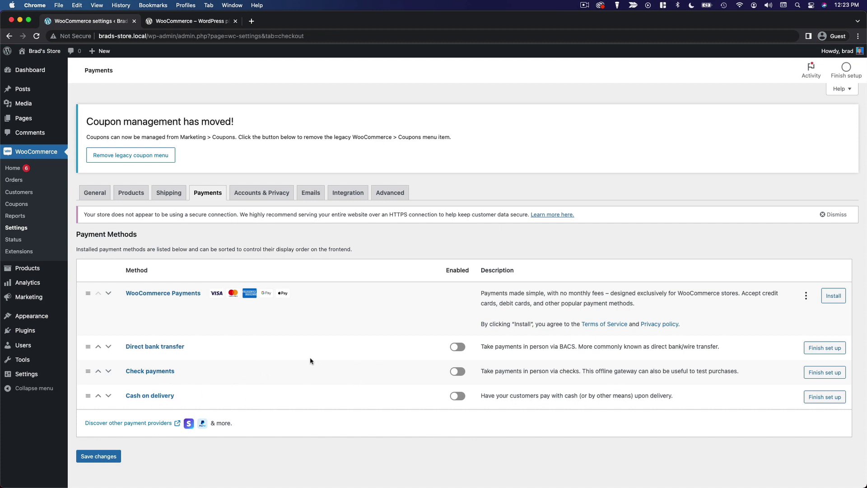
pyautogui.scroll(-2, 367, 357)
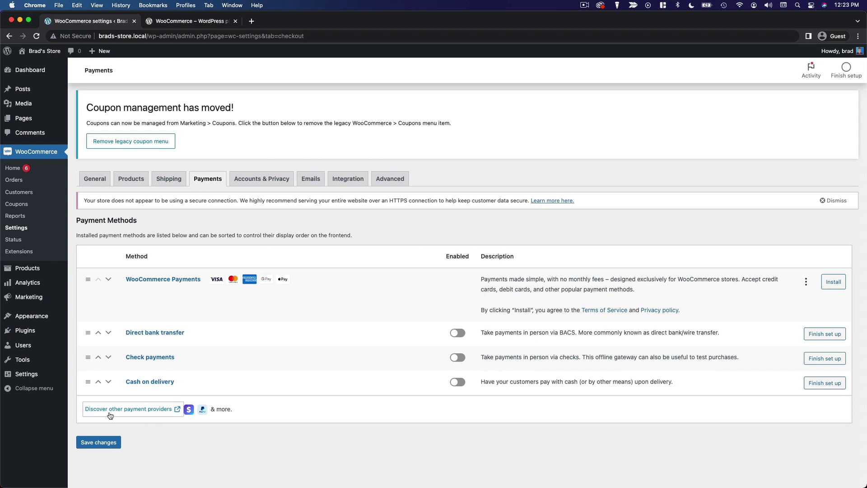
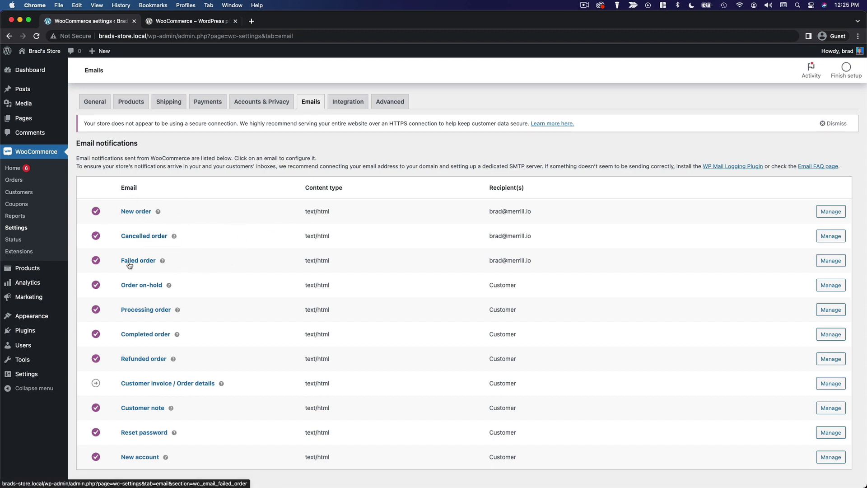
# Examine the email notifications, sender options and email template in the WooCommerce email settings
pyautogui.scroll(-2, 281, 265)
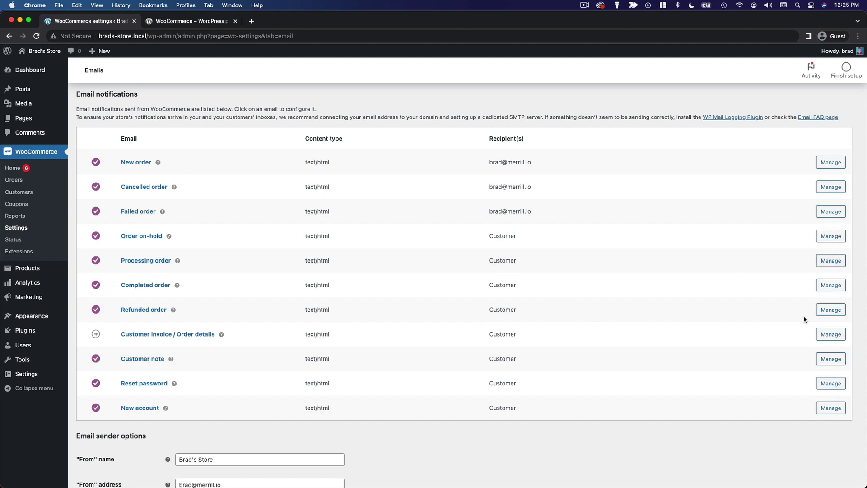
pyautogui.scroll(-1, 643, 257)
pyautogui.scroll(-5, 539, 270)
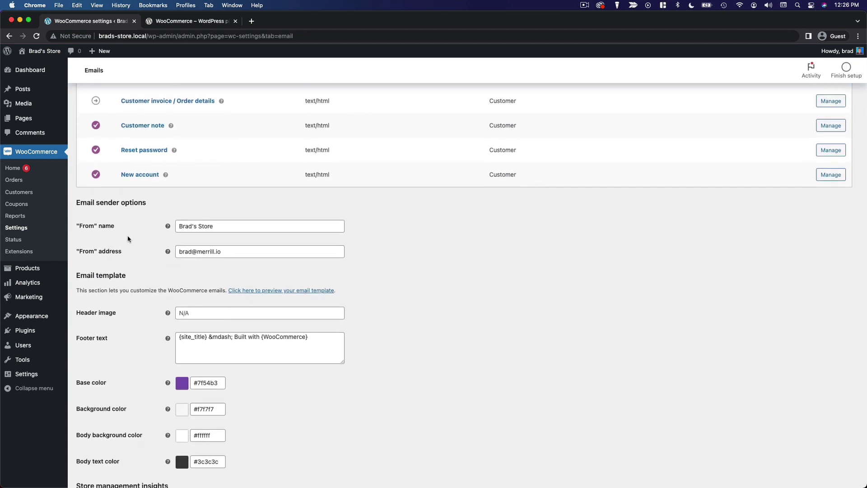
pyautogui.scroll(6, 587, 271)
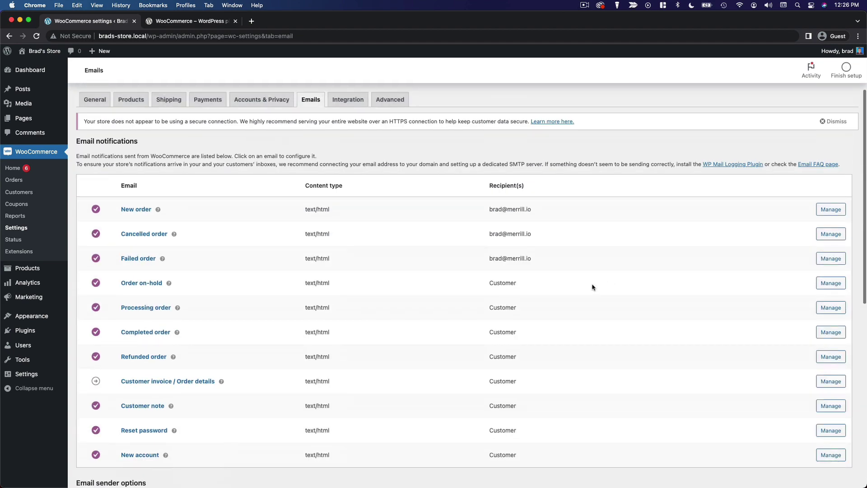
pyautogui.scroll(-8, 373, 277)
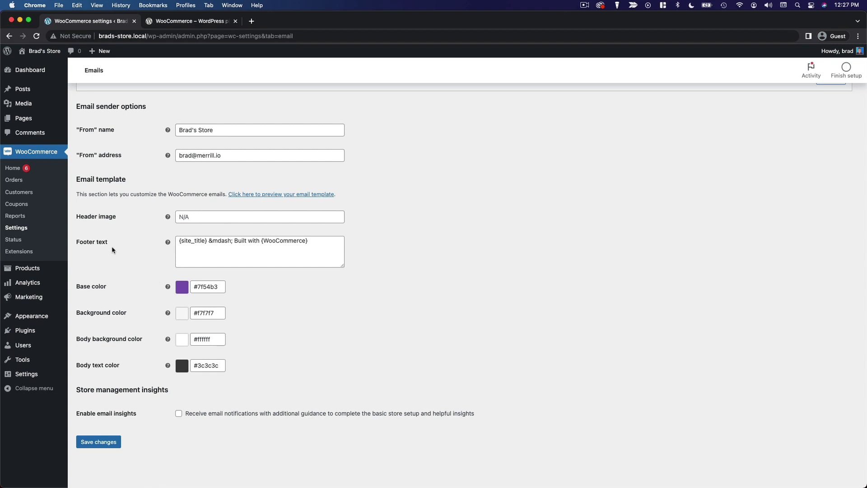
# Browse the featured extensions in the WooCommerce Marketplace, including the shipping and marketing collections
pyautogui.click(46, 254)
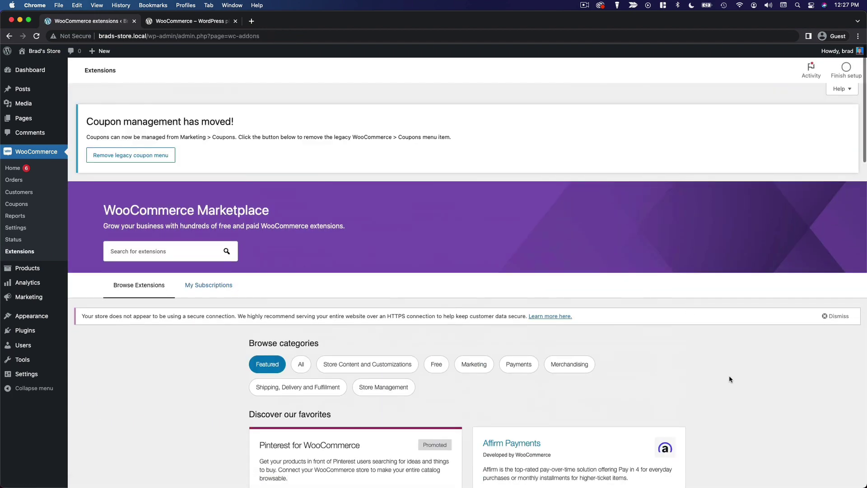
pyautogui.scroll(-10, 681, 359)
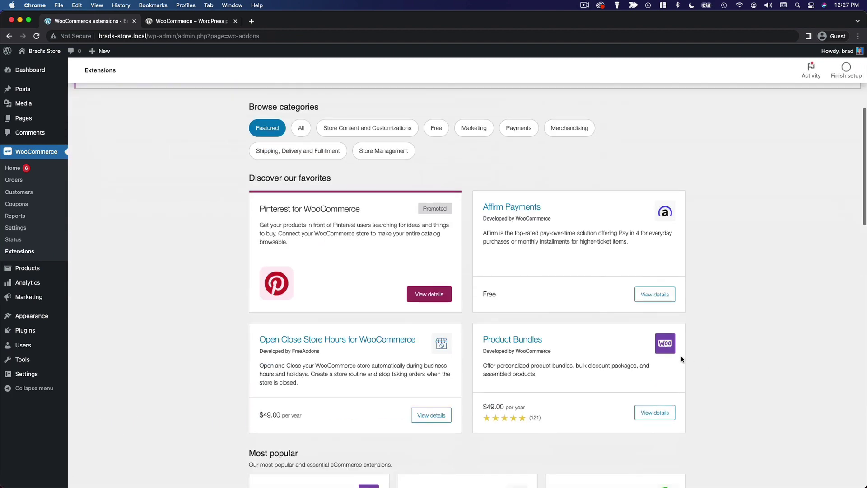
pyautogui.scroll(-5, 681, 359)
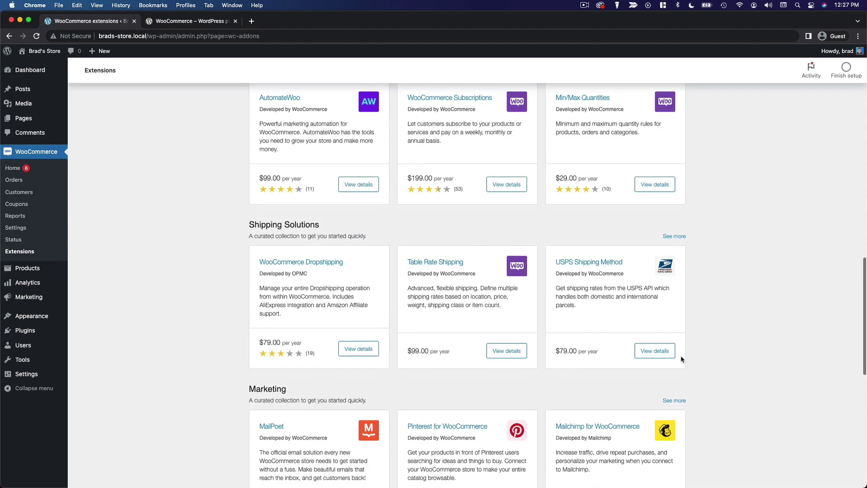
pyautogui.scroll(-3, 681, 359)
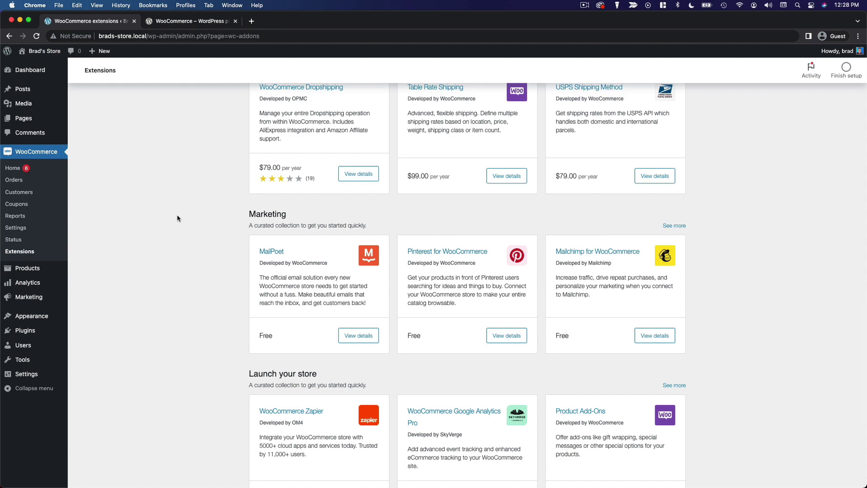
# Start creating a new product and go through all eight steps of the product editor tour
pyautogui.click(58, 269)
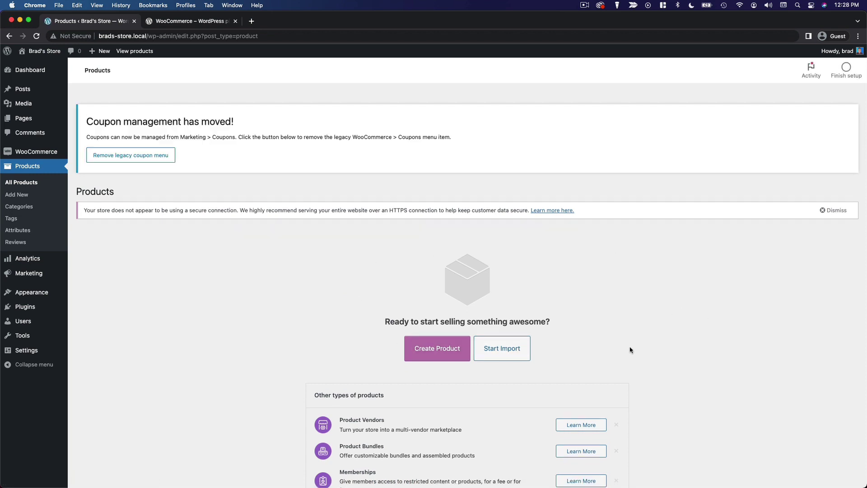
pyautogui.click(436, 356)
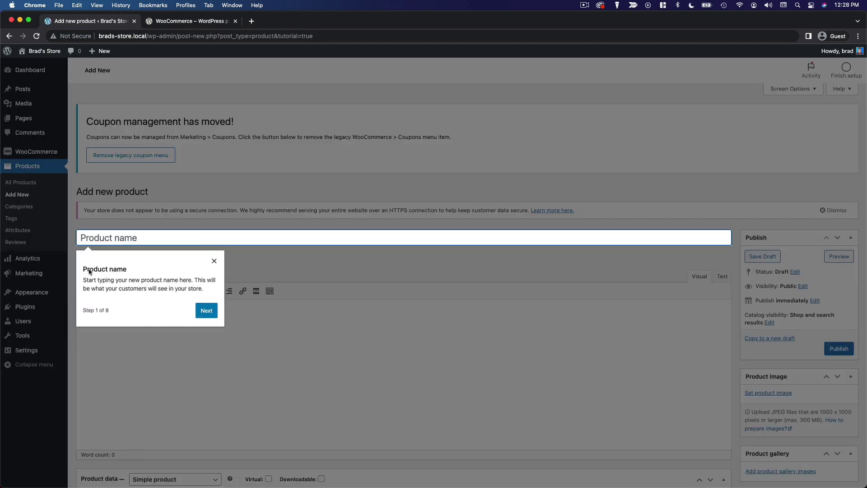
pyautogui.click(206, 310)
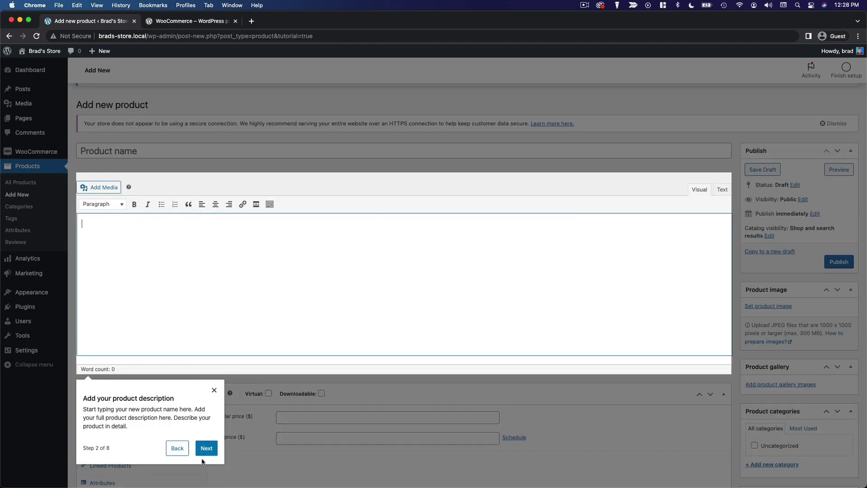
pyautogui.click(205, 450)
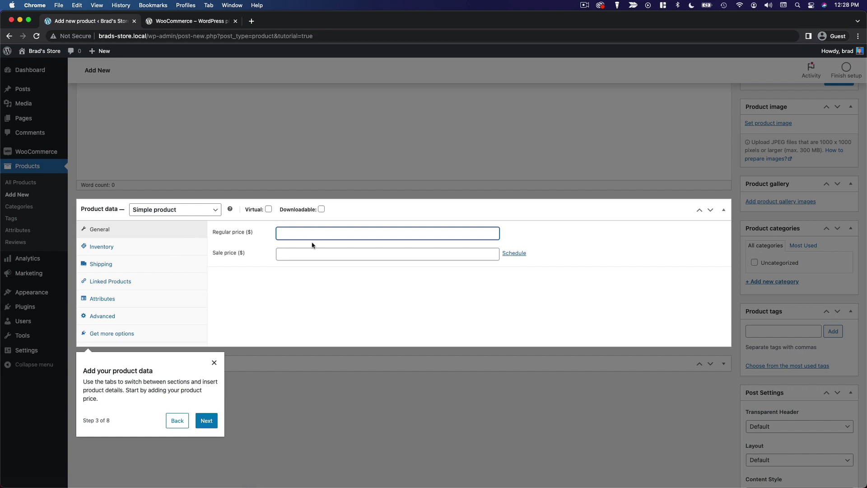
pyautogui.click(206, 419)
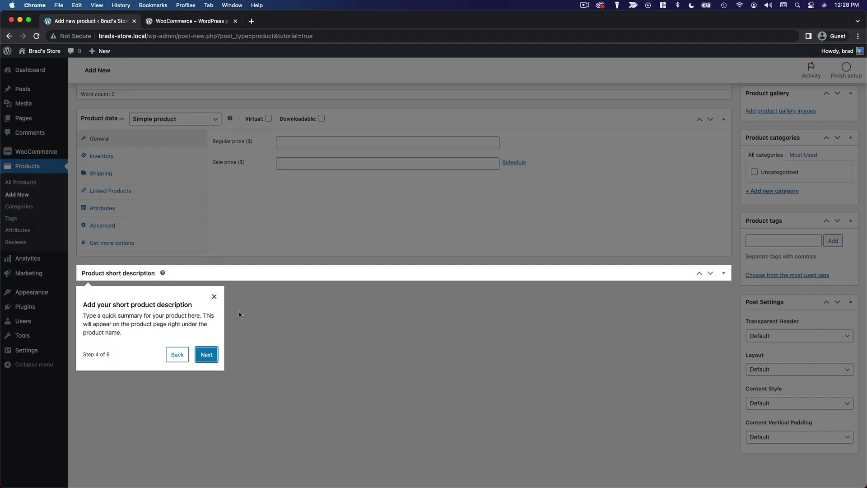
pyautogui.click(207, 354)
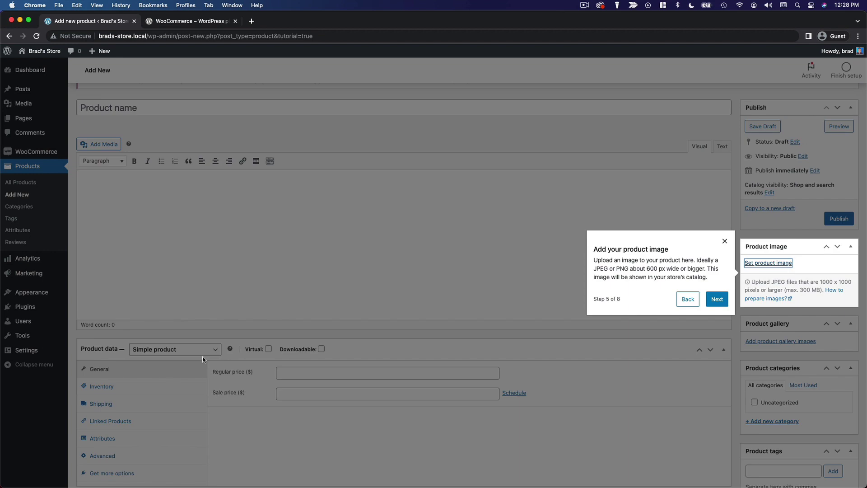
pyautogui.click(718, 299)
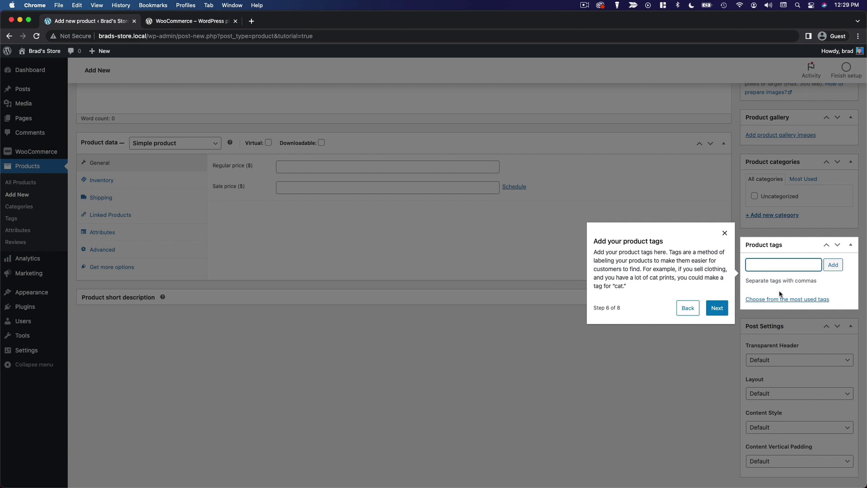
pyautogui.click(720, 311)
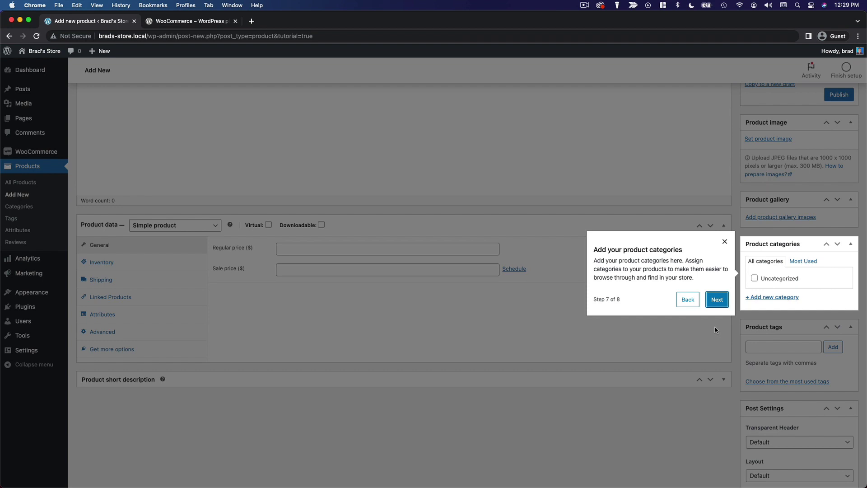
pyautogui.click(721, 303)
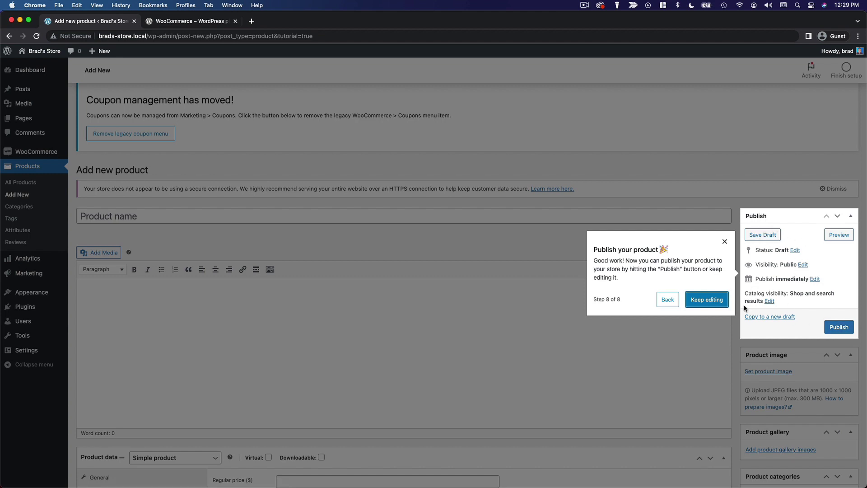
pyautogui.click(707, 299)
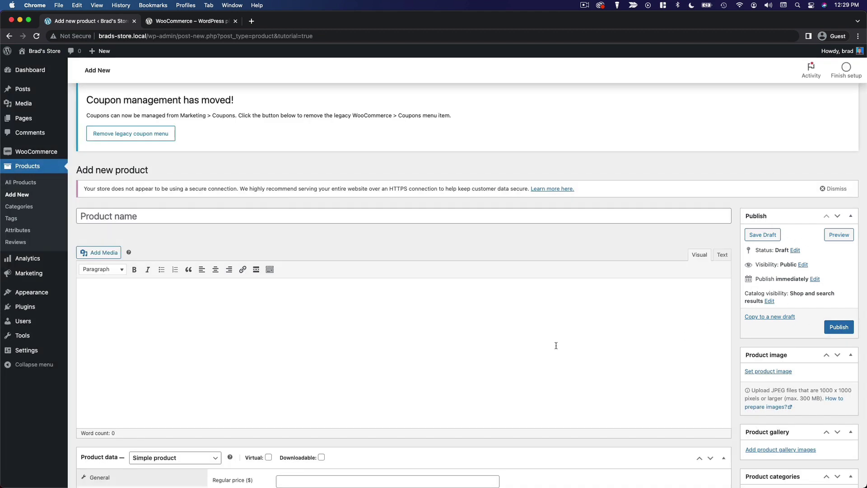
# Name the product Headphones and fill its main description with a Lorem ipsum placeholder paragraph
pyautogui.click(401, 215)
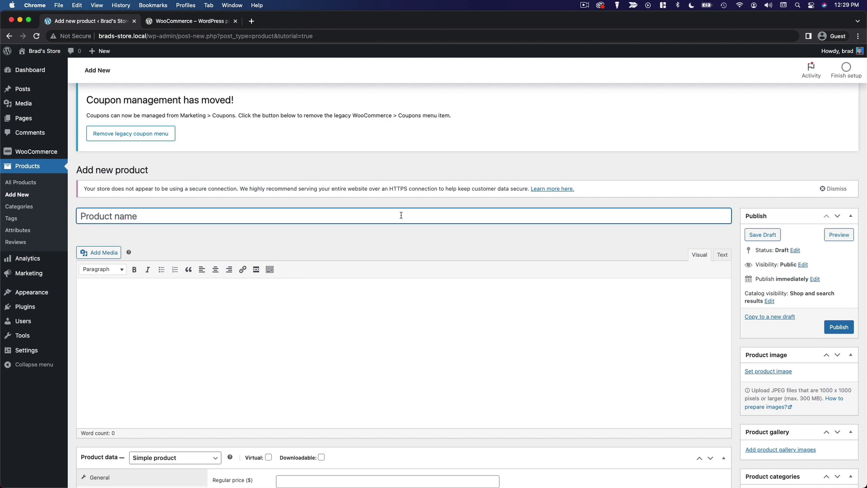
pyautogui.write('Headphones')
pyautogui.click(350, 246)
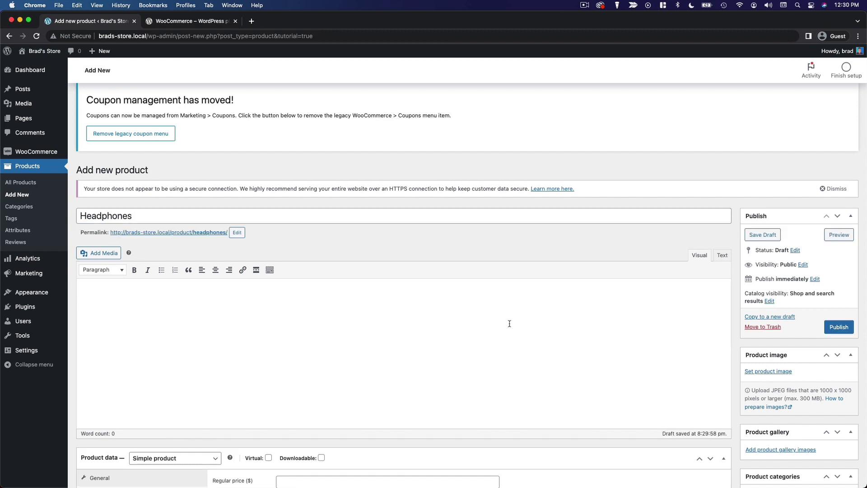
pyautogui.moveTo(180, 233); pyautogui.dragTo(179, 238)
pyautogui.click(179, 239)
pyautogui.click(459, 329)
pyautogui.write('Lorem ipsum dolor sit amet, consectetur adipiscing elit. Proin interdum purus ac tellus gravida, in congue leo commodo. Class aptent taciti sociosqu ad litora torquent per conubia nostra, per inceptos himenaeos. Nulla ultrices hendrerit dolor ac convallis. Proin sit amet pretium eros. Etiam sollicitudin finibus dolor, luctus congue mauris imperdiet eget. Donec vehicula leo non arcu convallis tempor. Nulla mollis varius neque, at pretium dolor. Donec velit erat, egestas id dui vitae, porta porttitor velit. Morbi laoreet magna libero, in interdum tortor dignissim a. Ut eu consectetur neque. Suspendisse a dictum est. Vivamus eget urna id nisi consequat tincidunt id sed orci.')
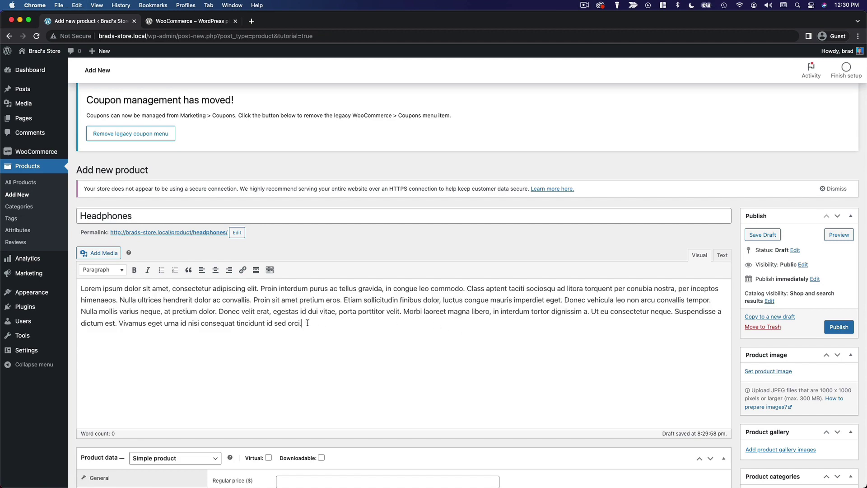
# Upload the headphones photo ervo-rocks-Zam8TvEgN5o-unsplash.jpg and set it as the product image
pyautogui.scroll(-3, 448, 293)
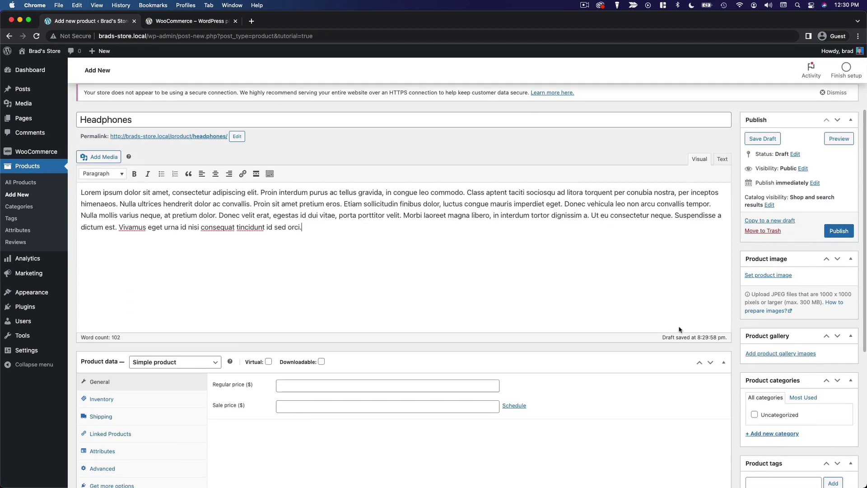
pyautogui.click(775, 276)
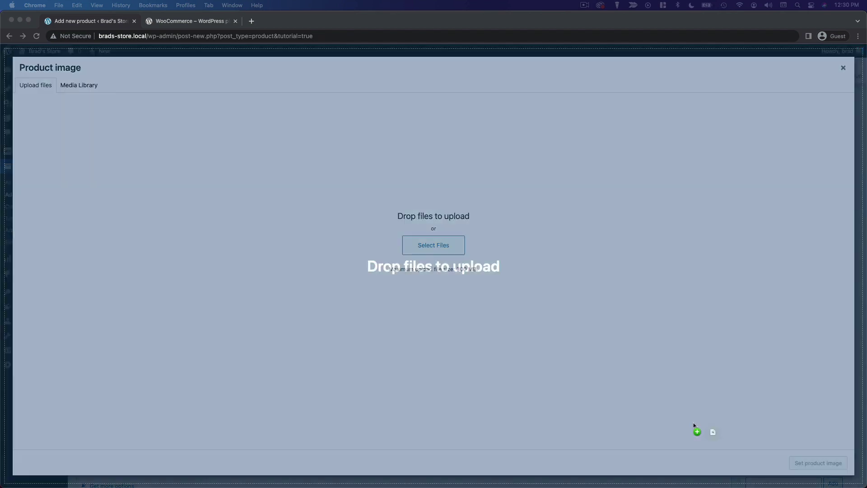
pyautogui.moveTo(697, 430); pyautogui.dragTo(568, 343)
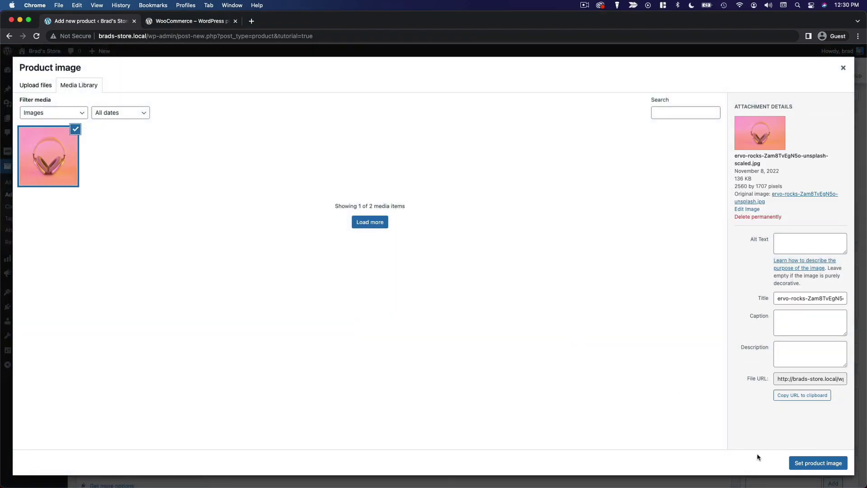
pyautogui.click(819, 464)
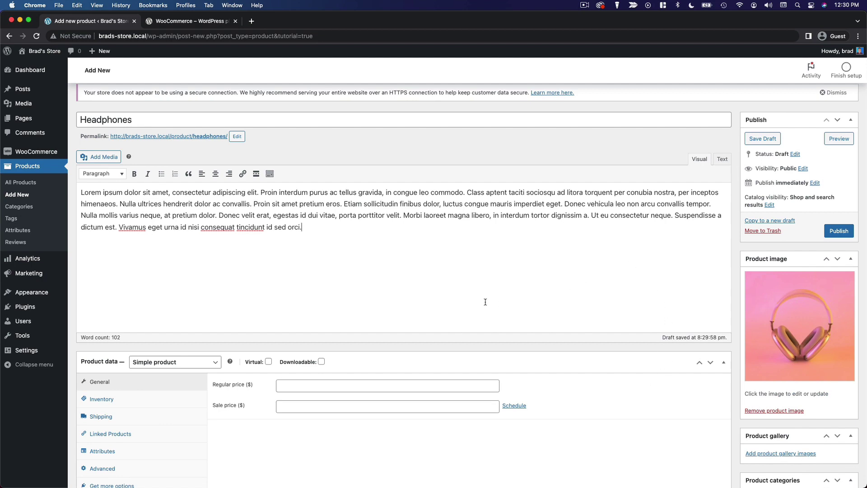
# Set the product's regular price to 199 and its sale price to 149, without scheduling sale dates
pyautogui.scroll(-5, 452, 302)
pyautogui.click(301, 212)
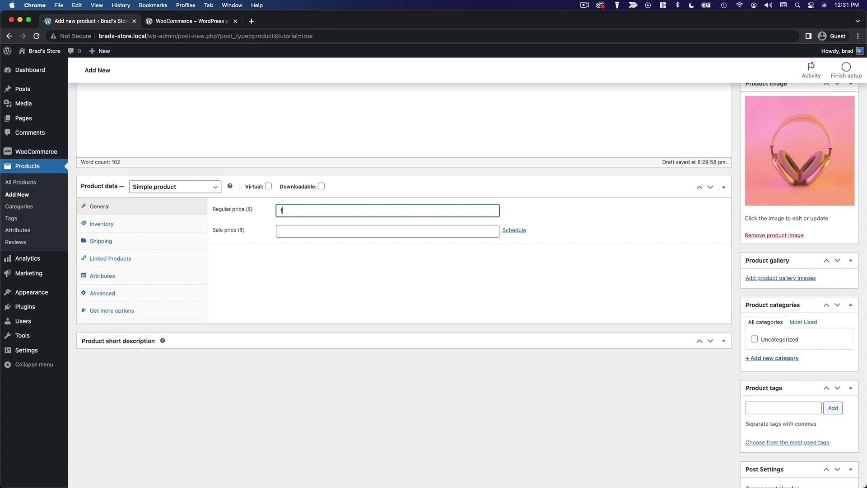
pyautogui.click(329, 249)
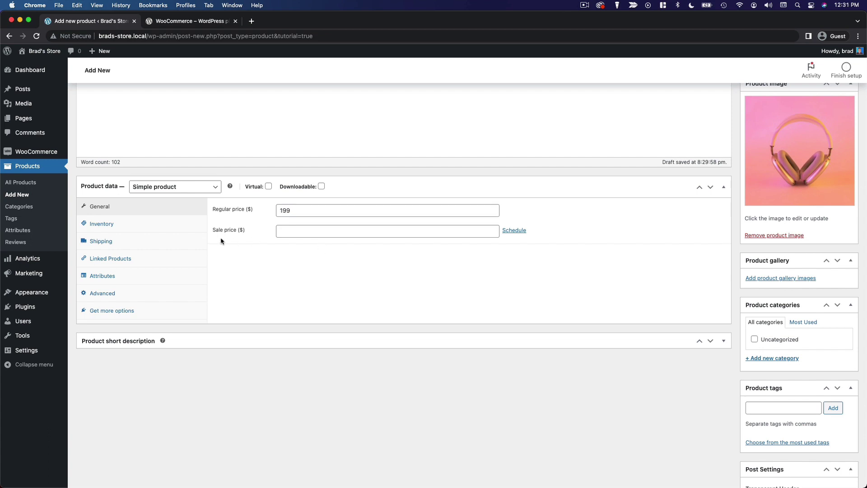
pyautogui.click(315, 233)
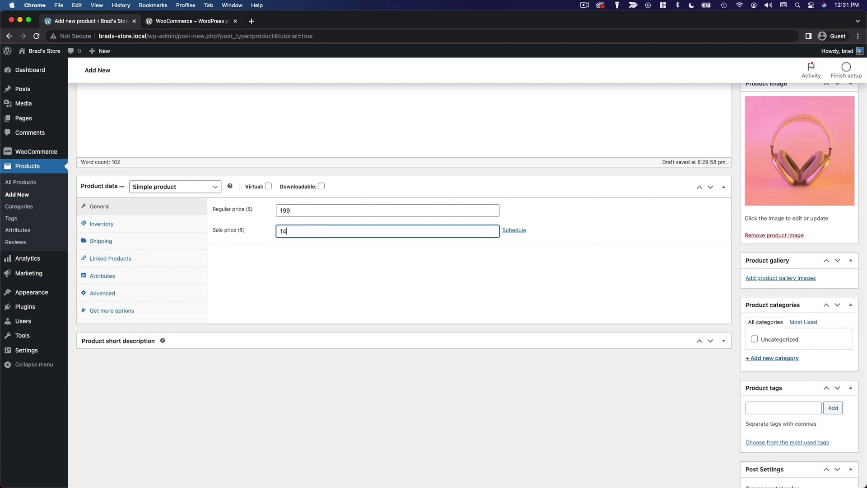
pyautogui.click(388, 262)
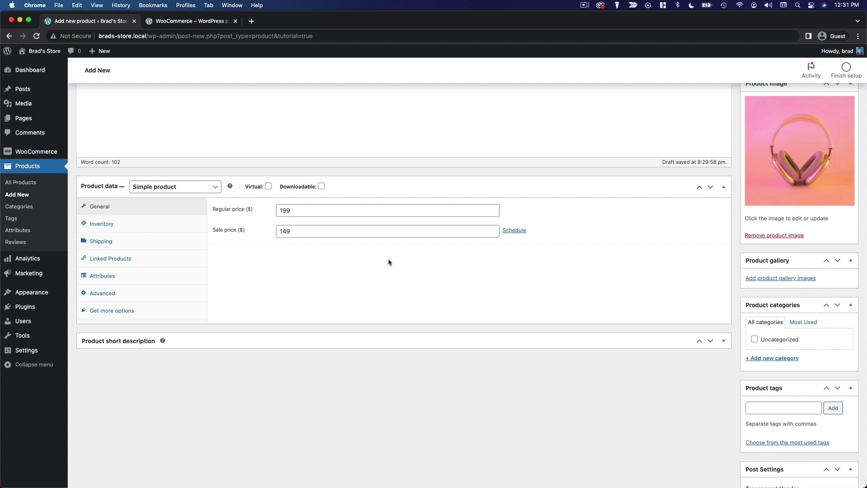
pyautogui.click(523, 232)
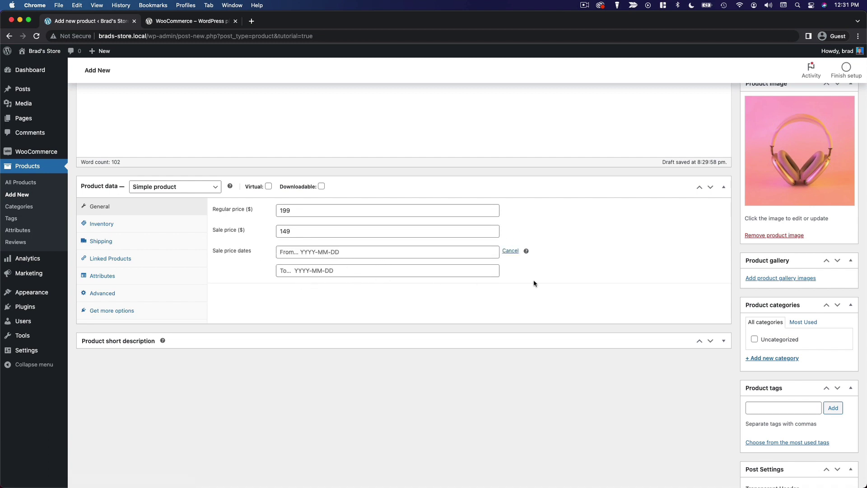
pyautogui.click(513, 252)
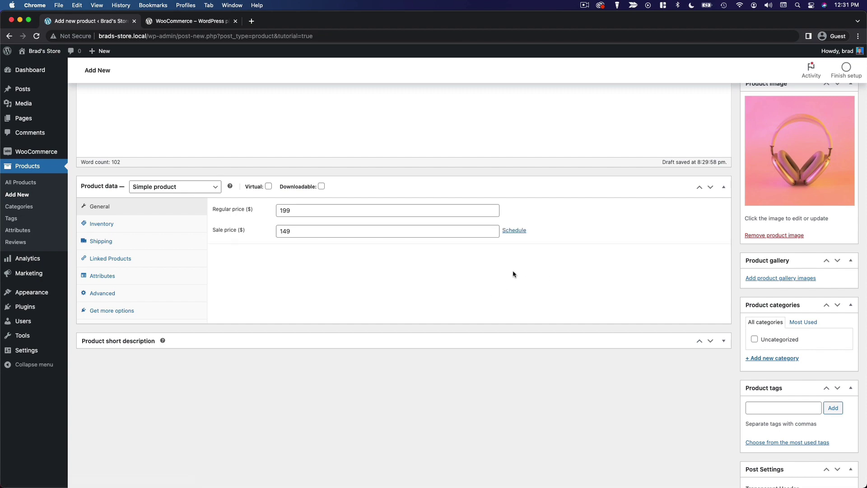
# Preview the Headphones product page and check its image, prices and description on the storefront
pyautogui.scroll(10, 349, 277)
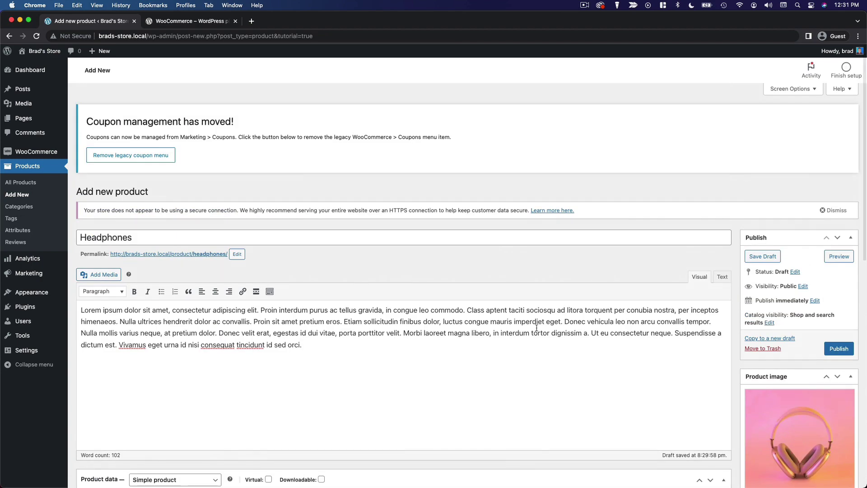
pyautogui.click(833, 259)
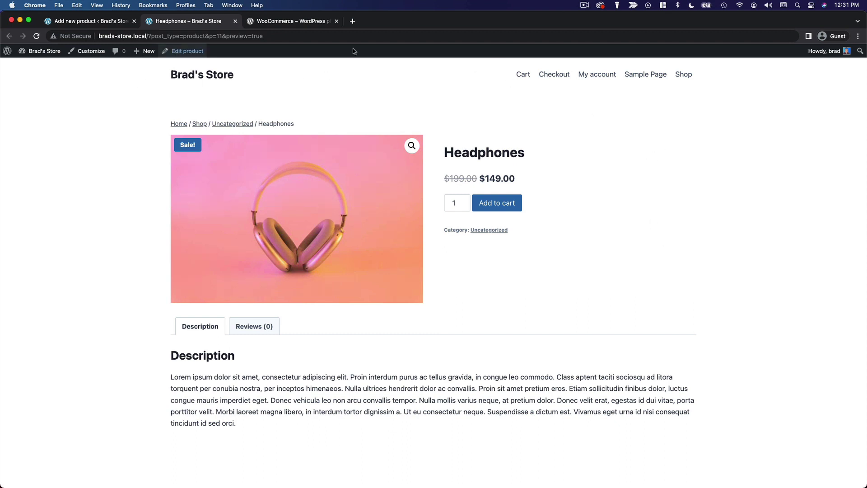
pyautogui.scroll(-2, 688, 167)
pyautogui.scroll(2, 695, 203)
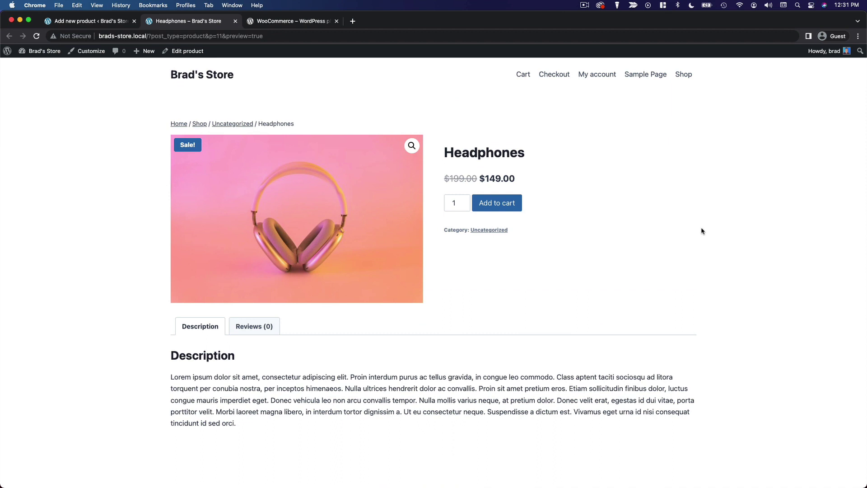